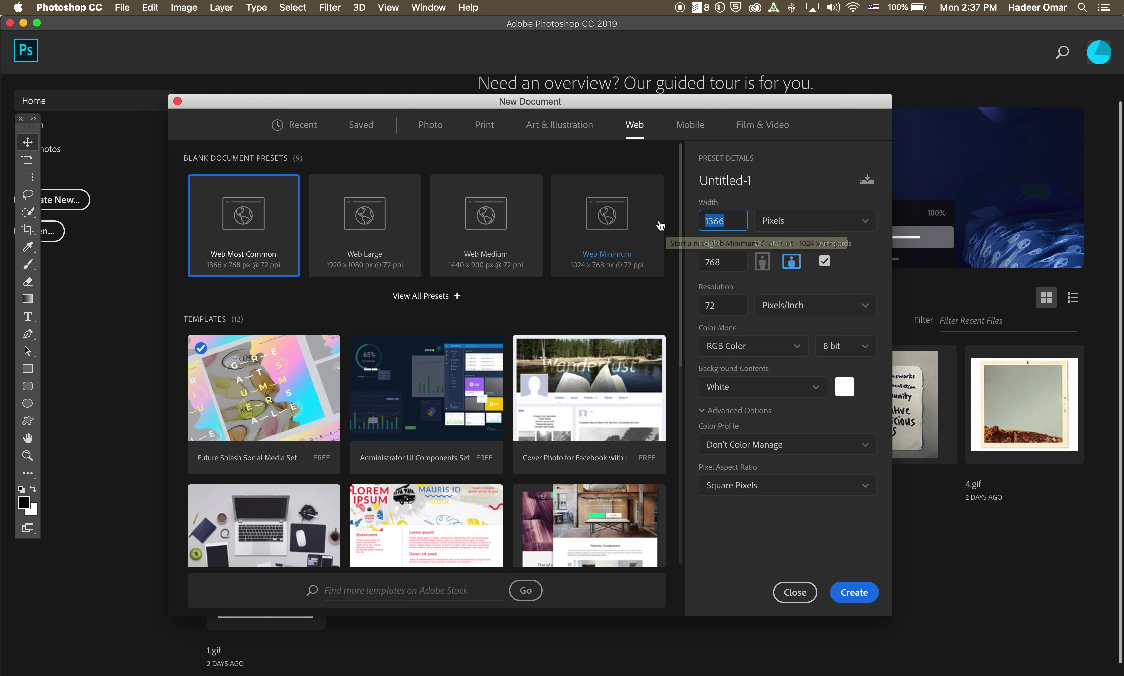
- Set the new document's width and height to 1000 pixels each
type("1000")
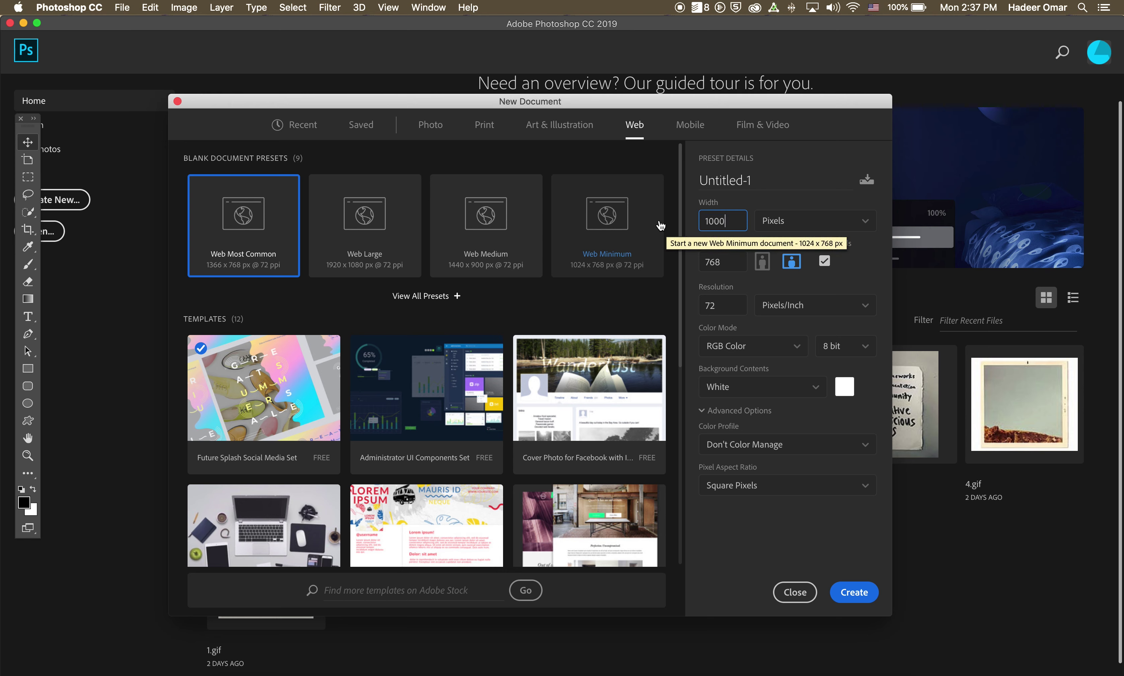
key("Tab")
type("1000")
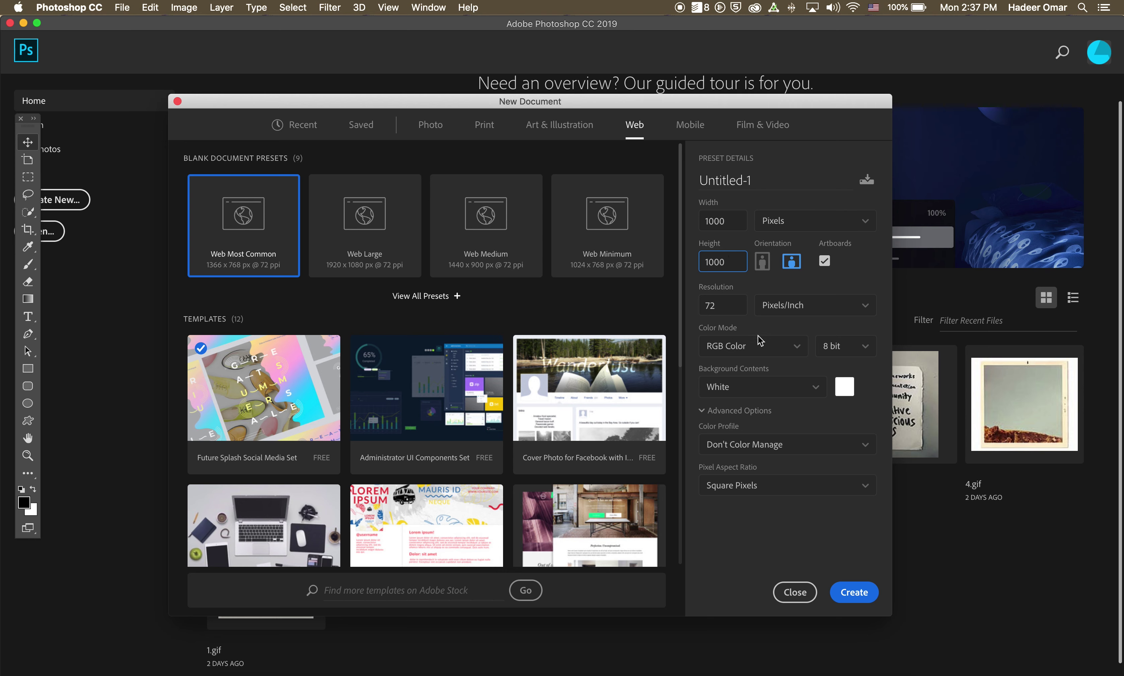
- Try Transparent as the background contents, and set them back to White
left_click(775, 394)
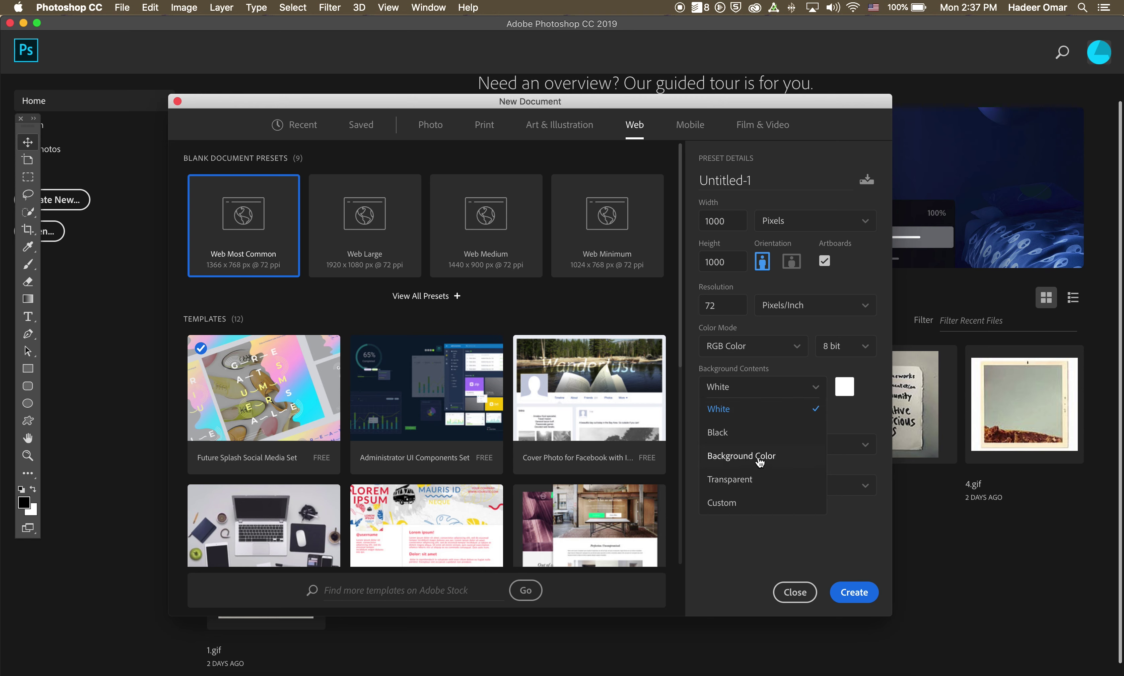
left_click(753, 484)
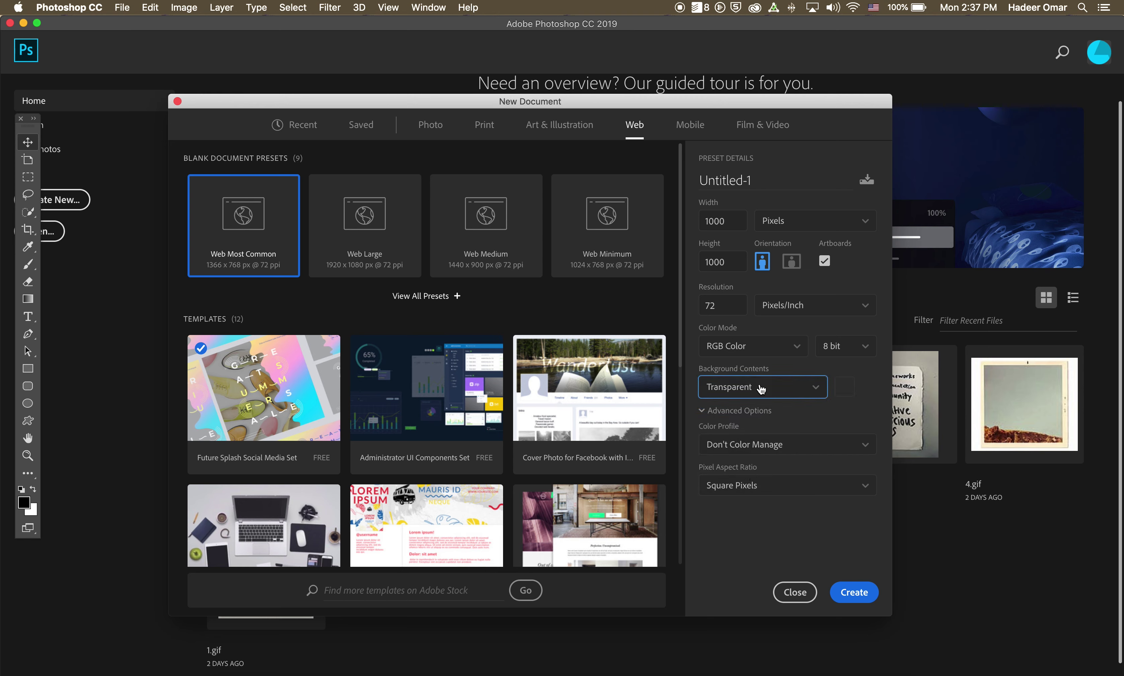
left_click(762, 388)
left_click(752, 411)
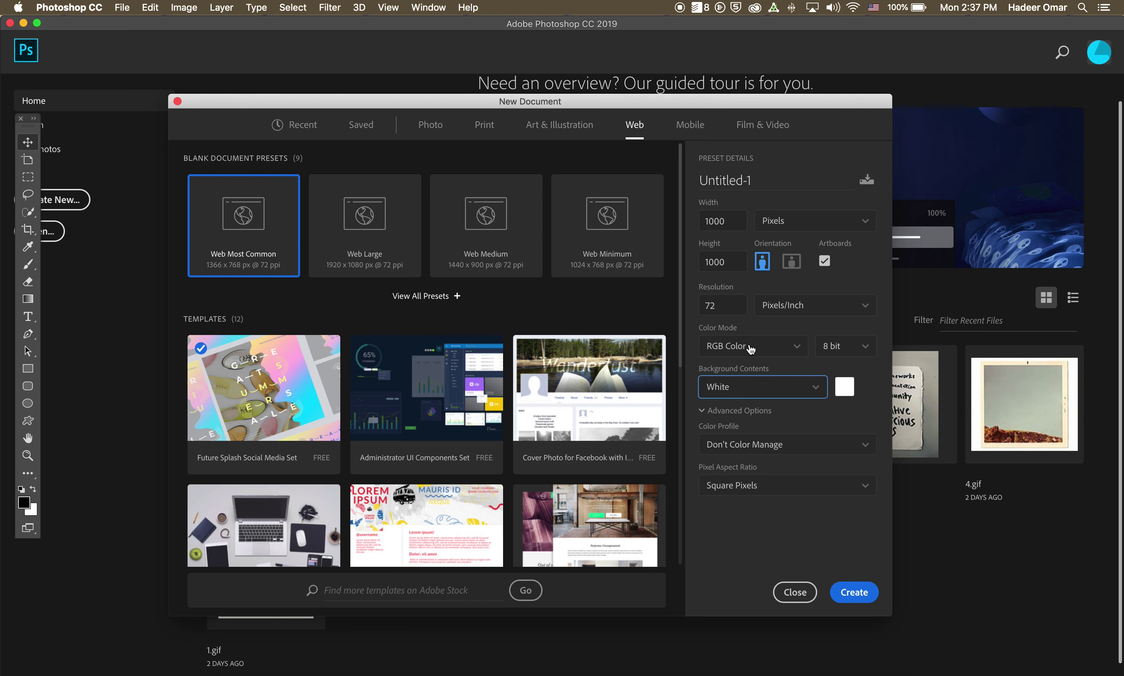
- Turn off artboards and name the new document "Self Gifing"
left_click(824, 261)
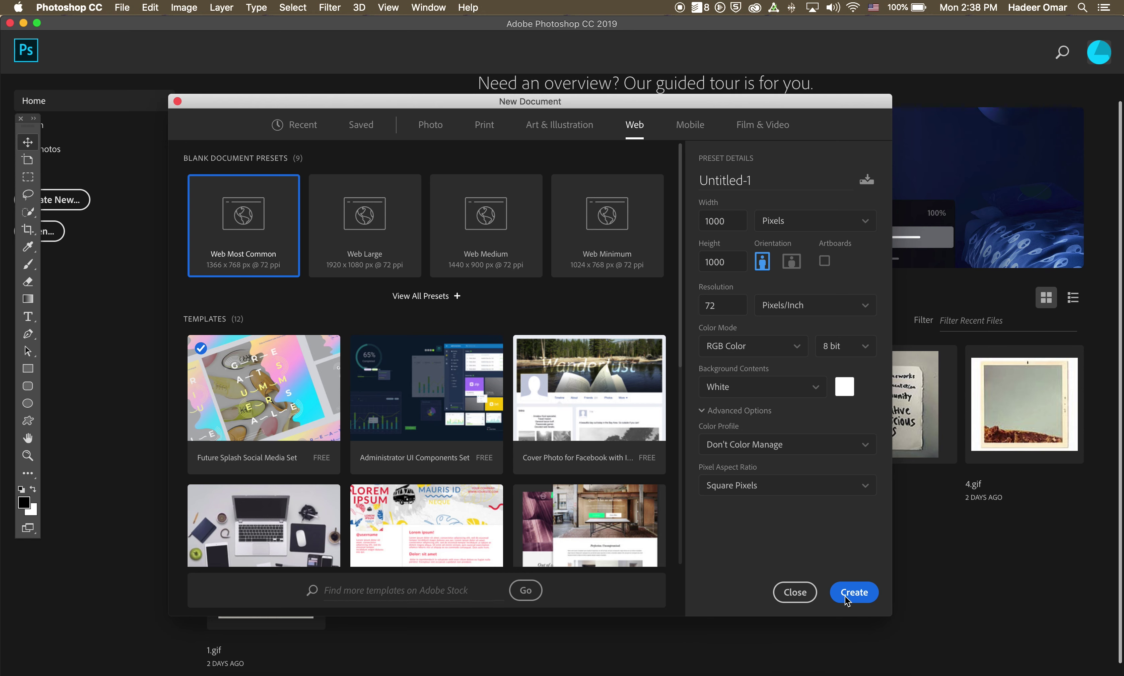
left_click_drag(768, 182, 663, 172)
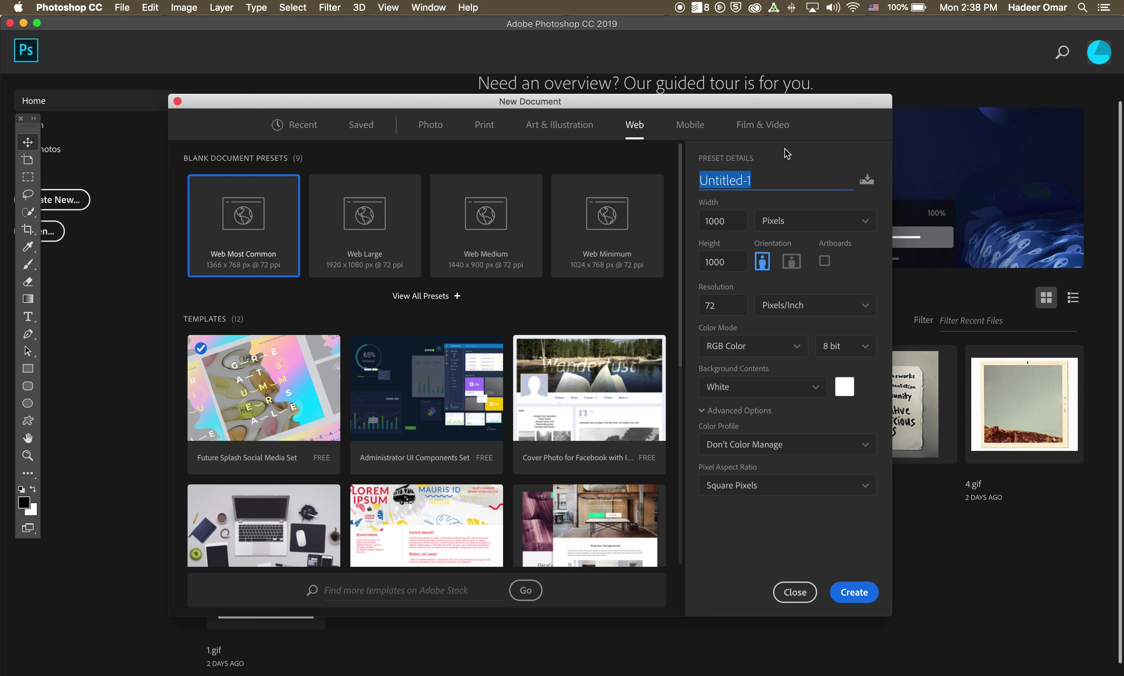
type("Sle")
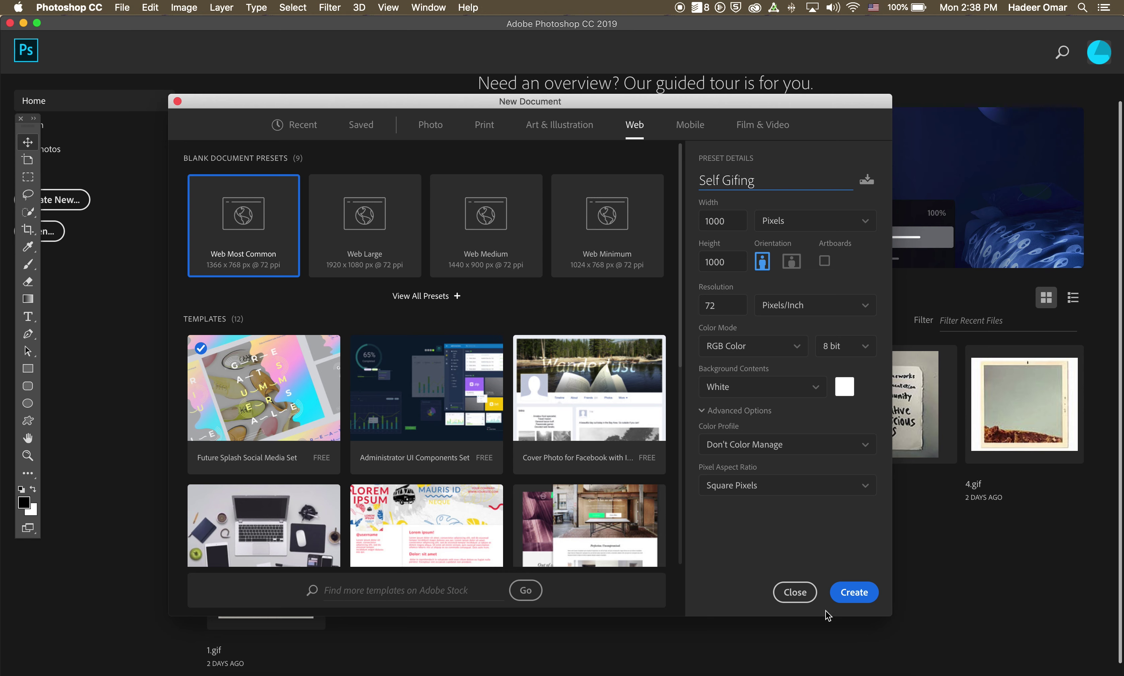
- Save the document settings as a preset named "Self Gifing"
left_click(863, 187)
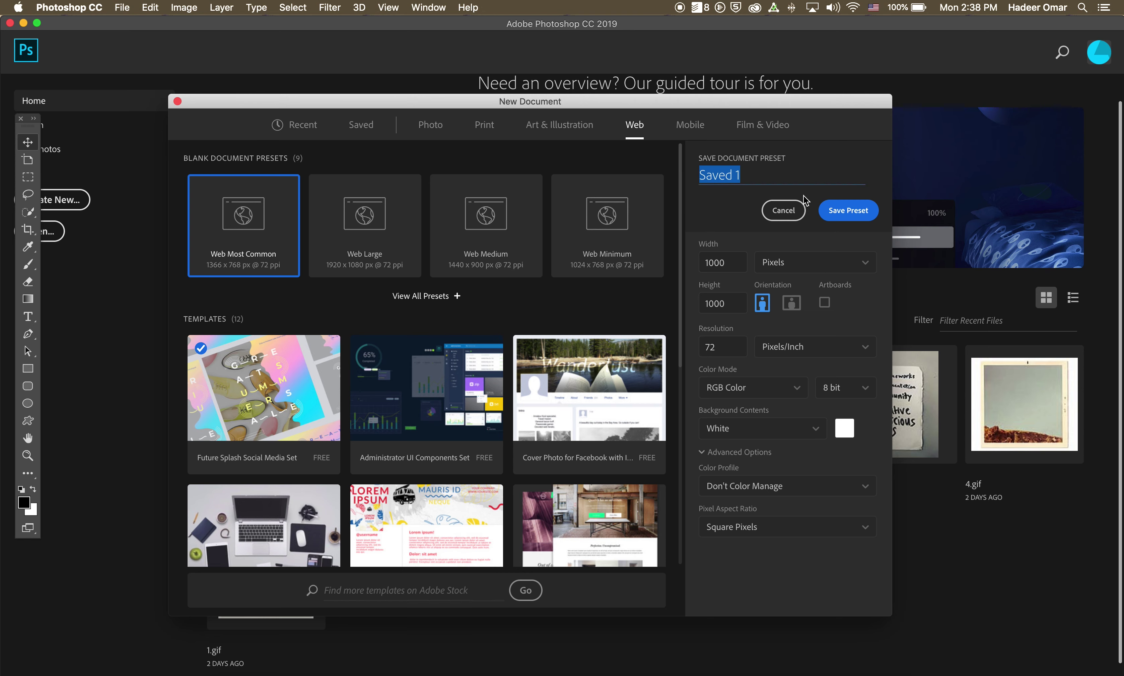
type("Self Gifing")
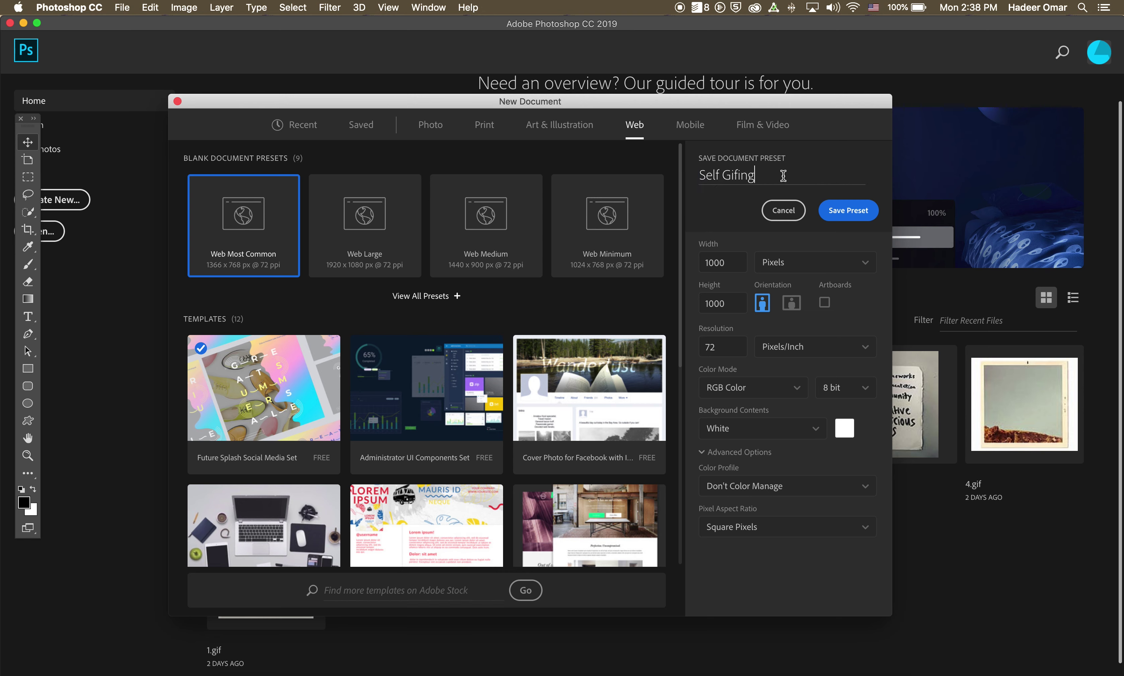
left_click(849, 211)
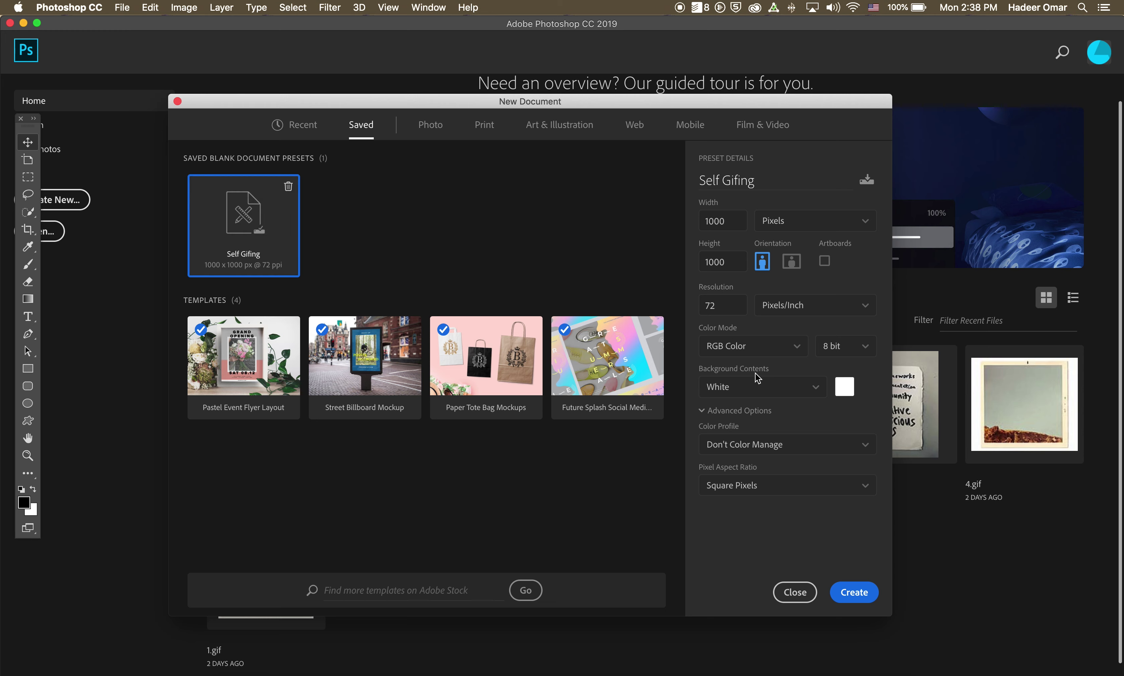
- Check the available color modes, keep RGB Color, and create the Self Gifing document
left_click(756, 350)
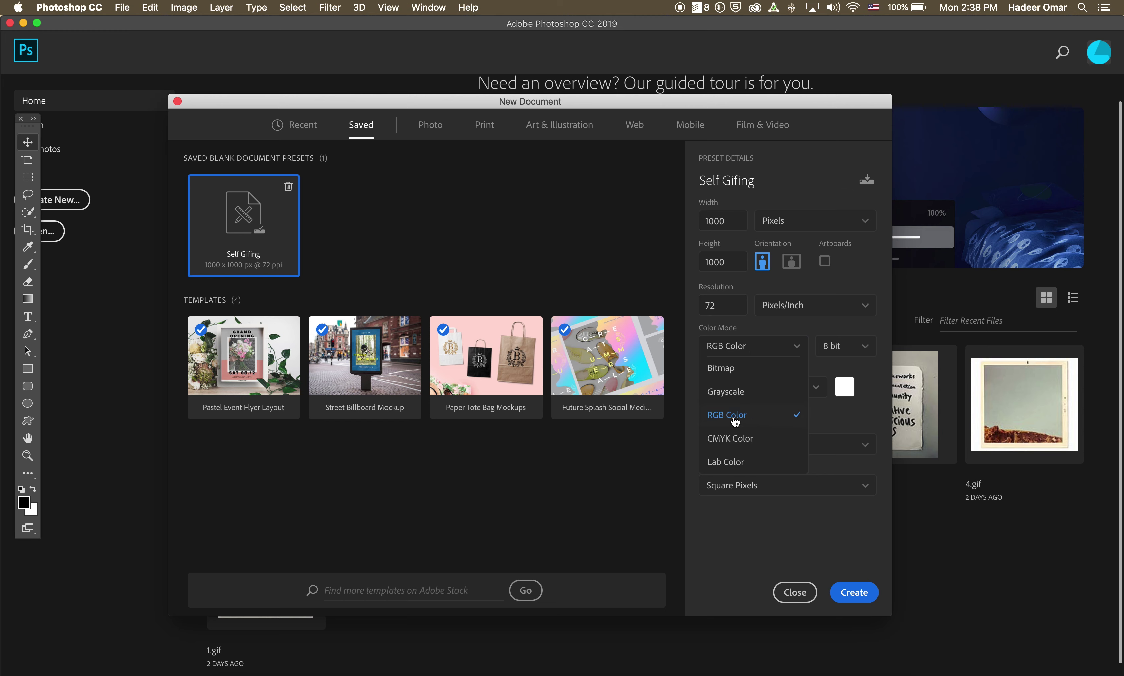
left_click(764, 525)
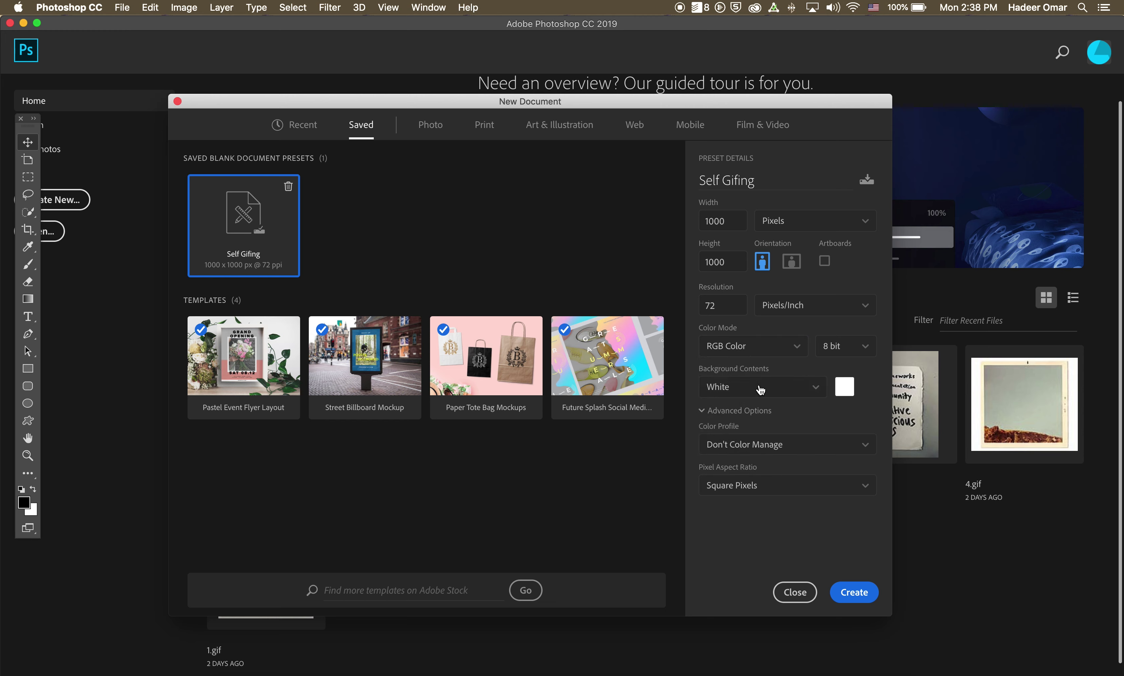
left_click(755, 354)
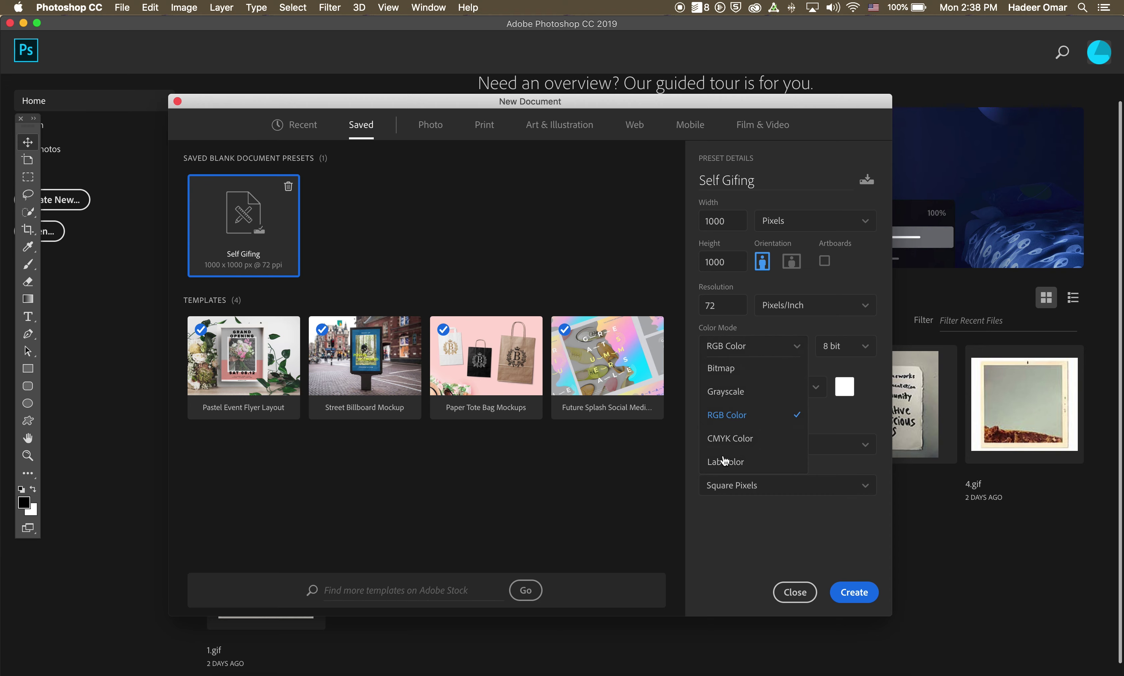
left_click(760, 481)
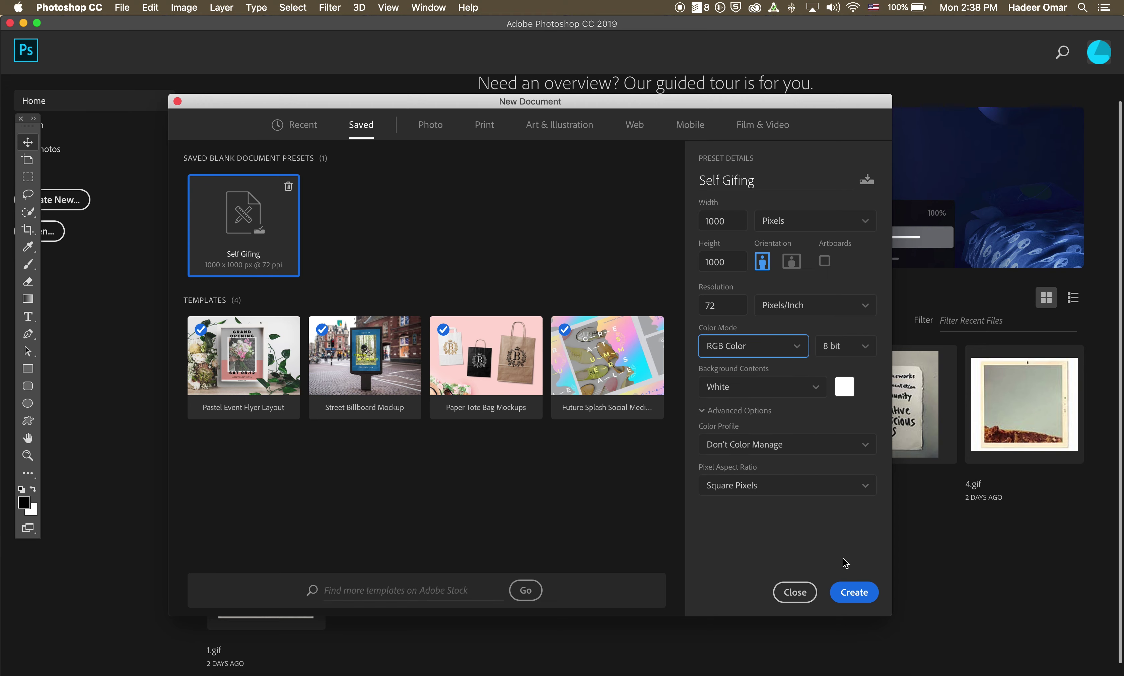
left_click(848, 595)
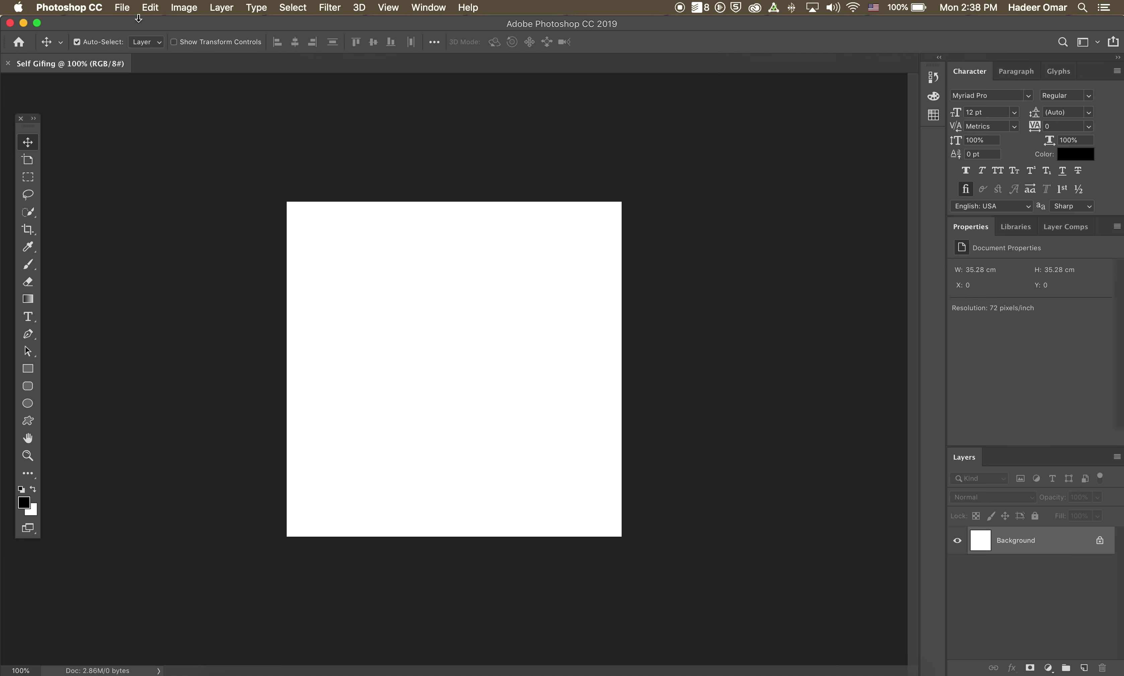
- Move the floating toolbar closer to the window corner and expand it to two columns
mouse_move(28, 140)
left_mouse_down()
mouse_move(81, 144)
mouse_move(39, 115)
mouse_move(21, 124)
left_mouse_up()
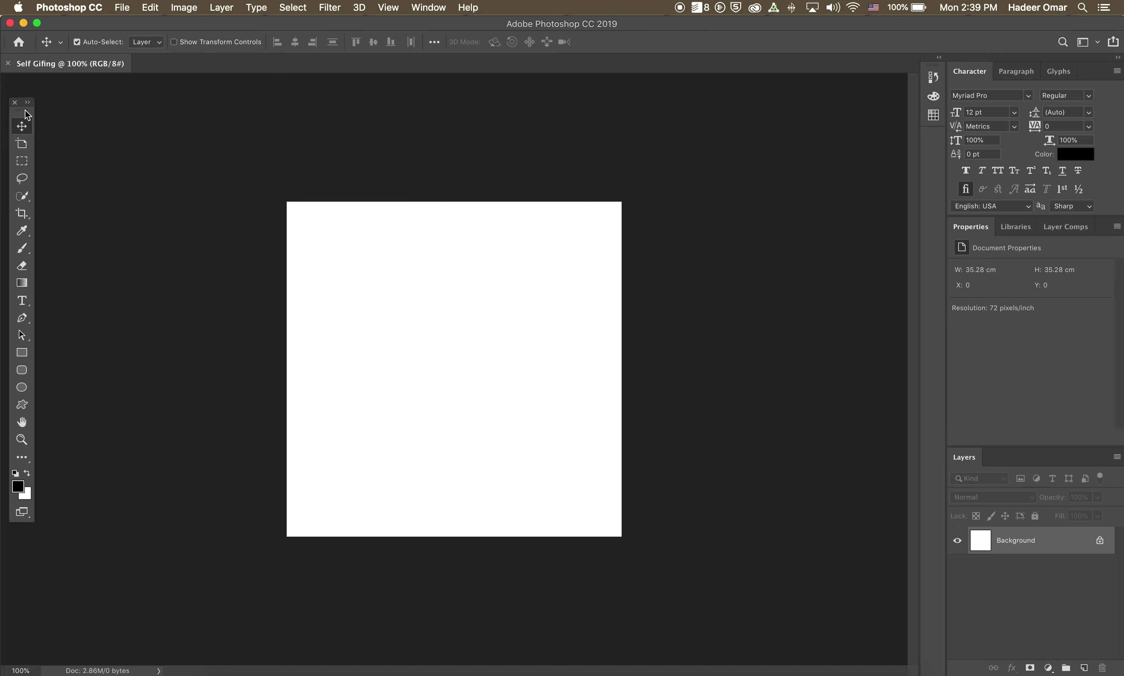
left_click(27, 102)
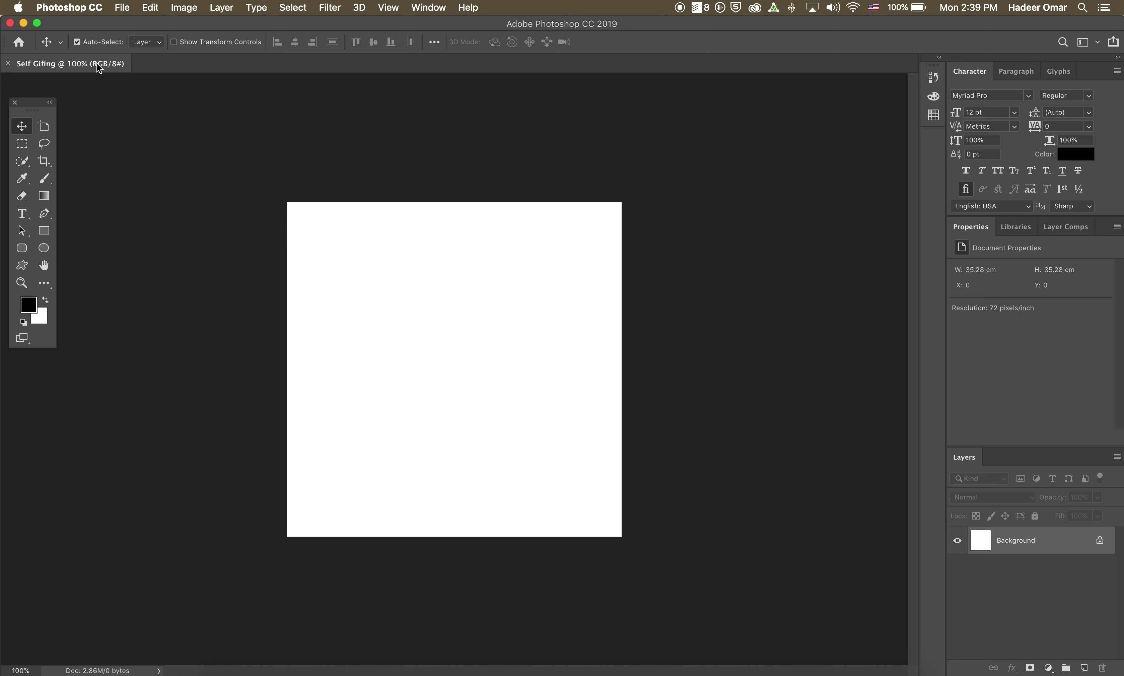
left_click(51, 103)
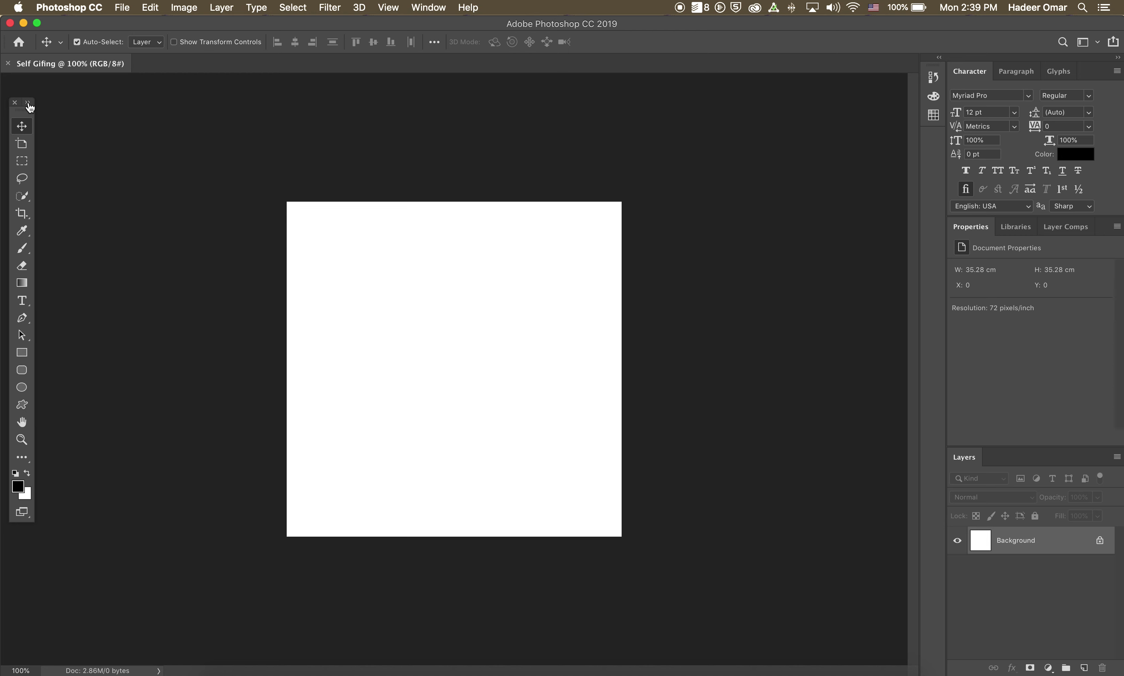
left_click(28, 102)
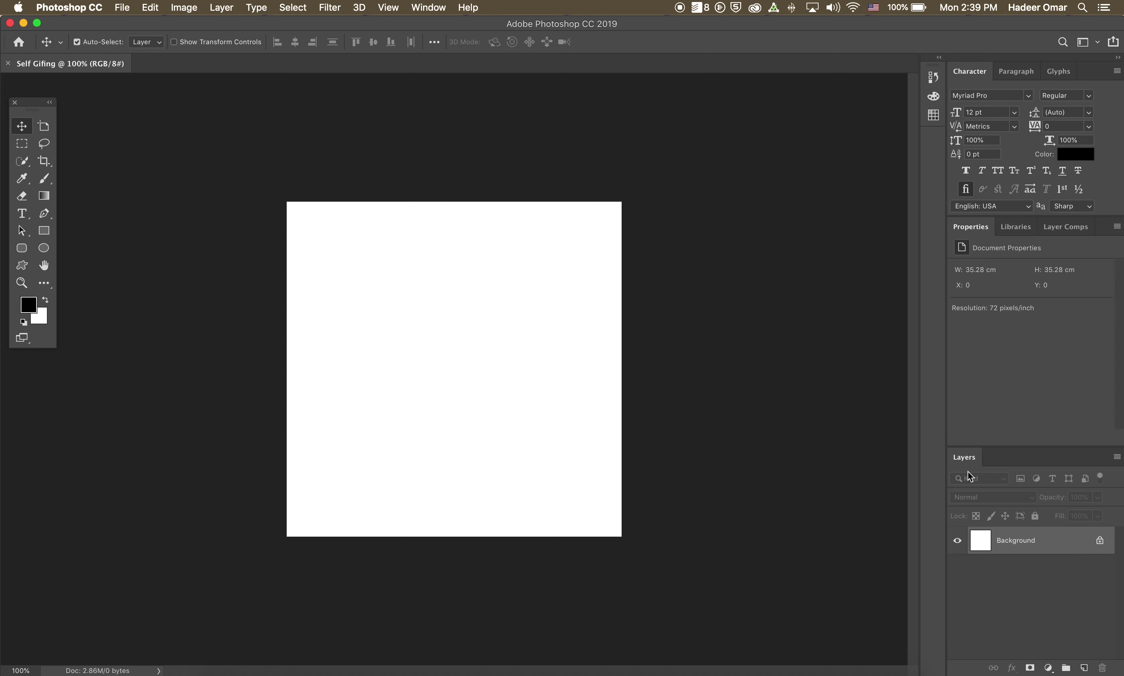
- Float the Layers panel beside the canvas at a taller size and unlock the Background layer
left_click_drag(964, 457, 764, 91)
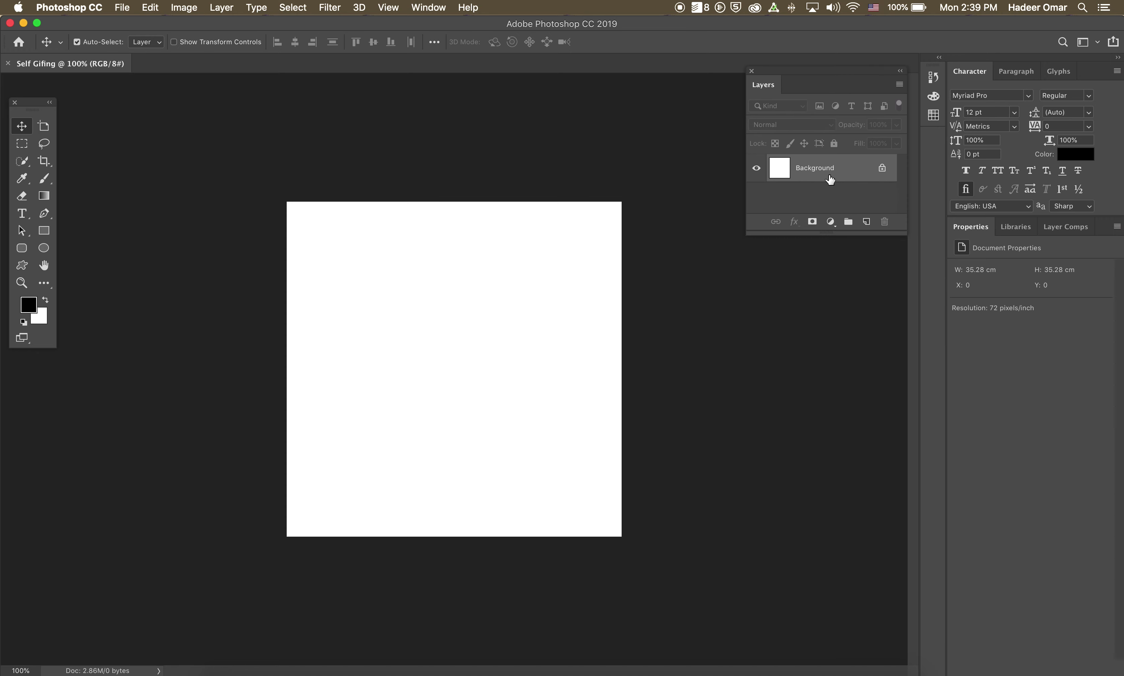
left_click_drag(835, 234, 818, 553)
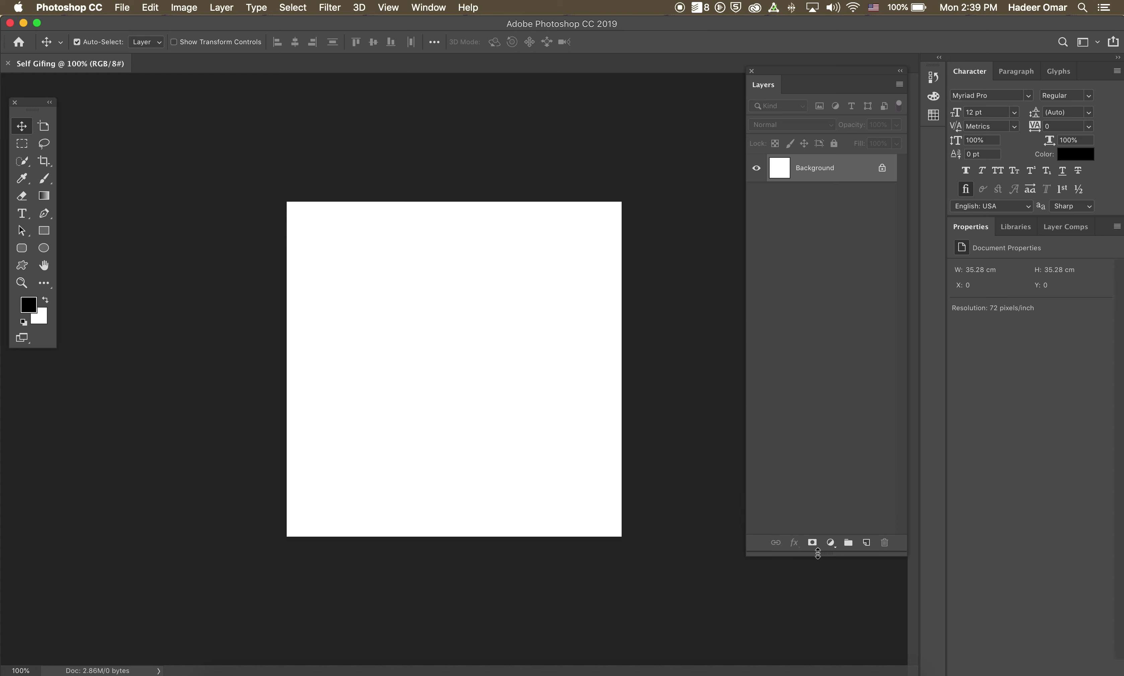
left_click(882, 170)
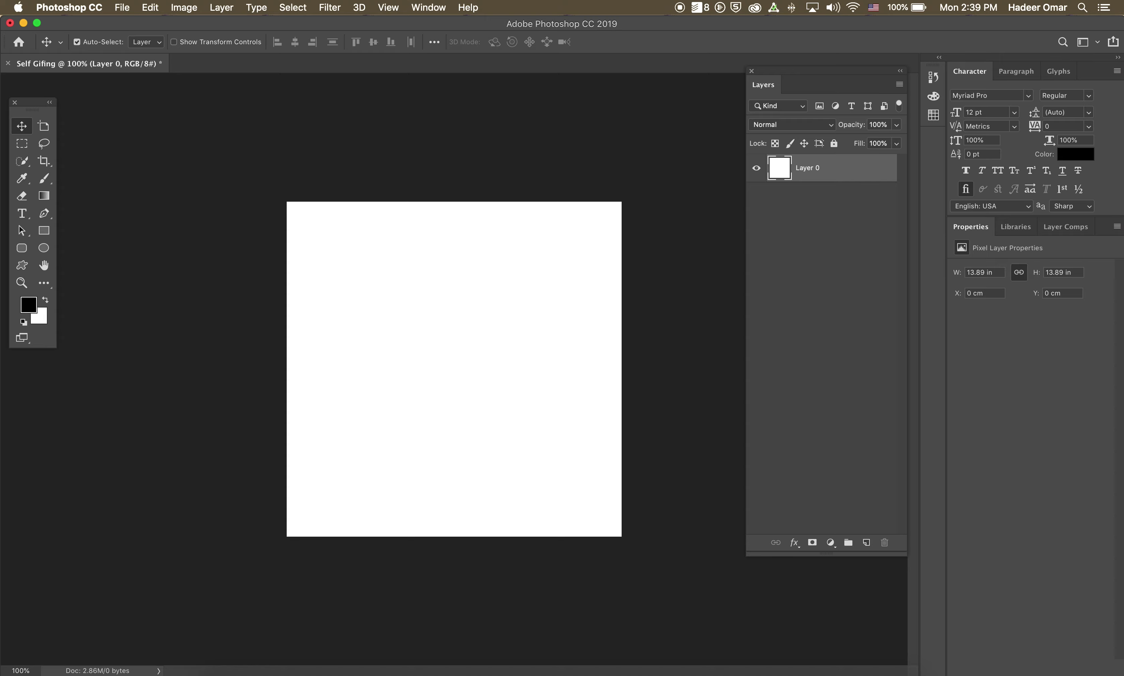
- Switch to Finder and place the photo of the drawstring bag on a grey coat from the LOOK & FEEL folder into the document
left_click(221, 672)
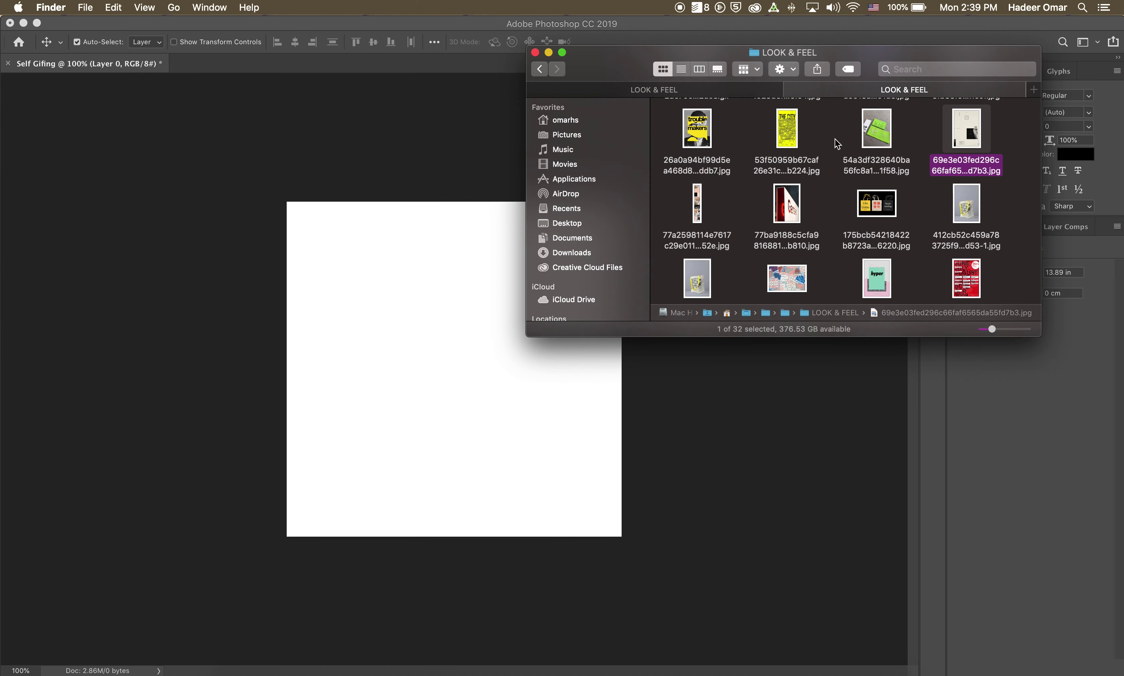
scroll(865, 232, "down", 10)
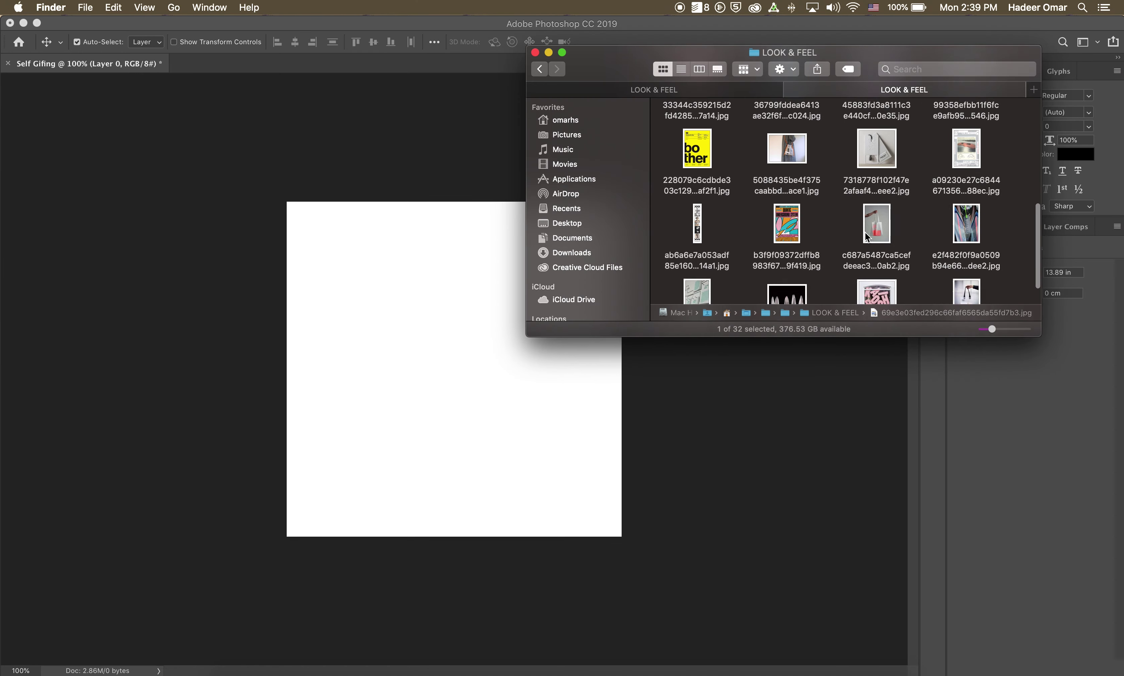
scroll(862, 232, "up", 3)
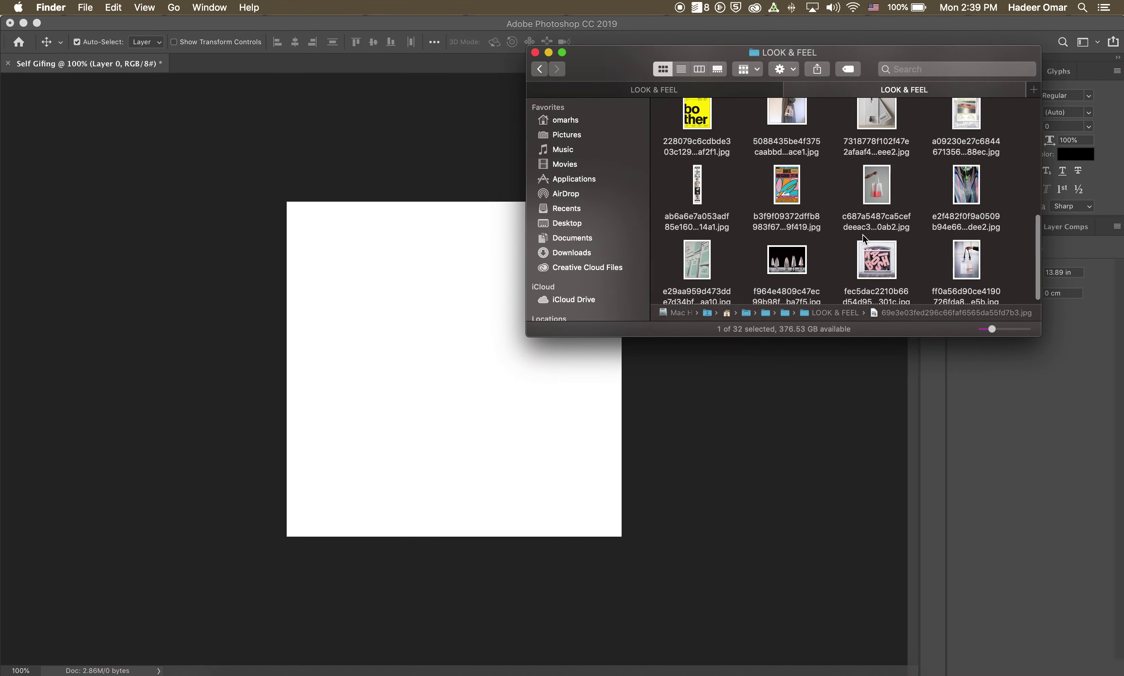
left_click_drag(787, 158, 450, 319)
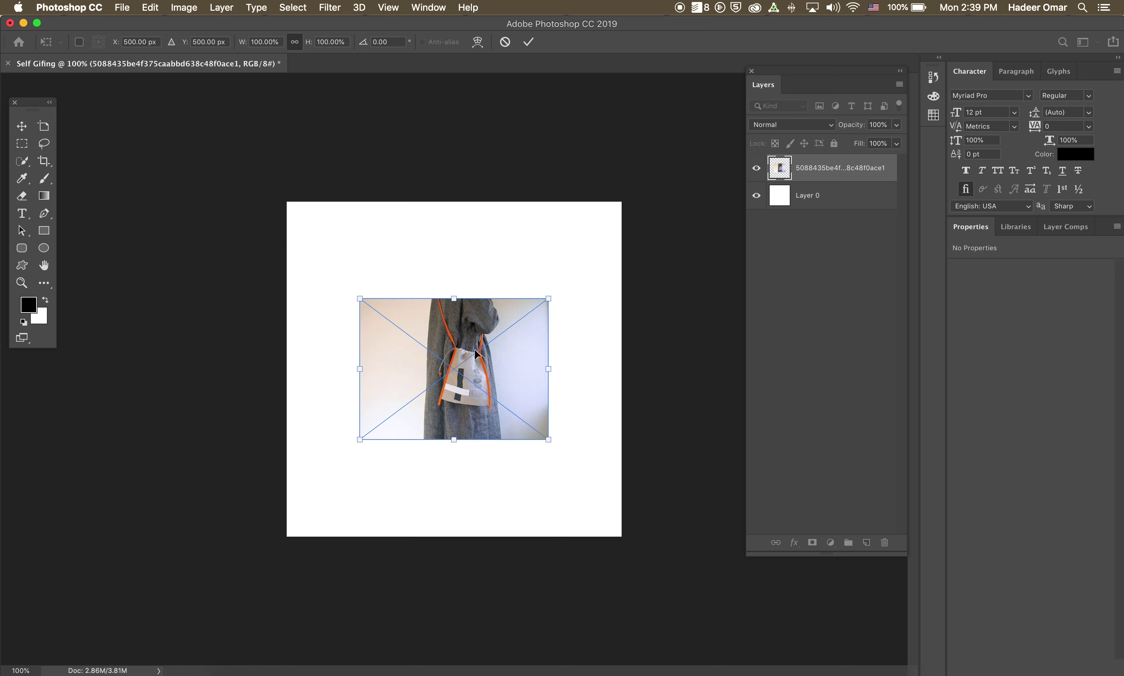
- Scale the placed bag photo proportionally to about 52.8 by 36.3 cm and position it to fill the whole canvas
left_click_drag(478, 363, 450, 356)
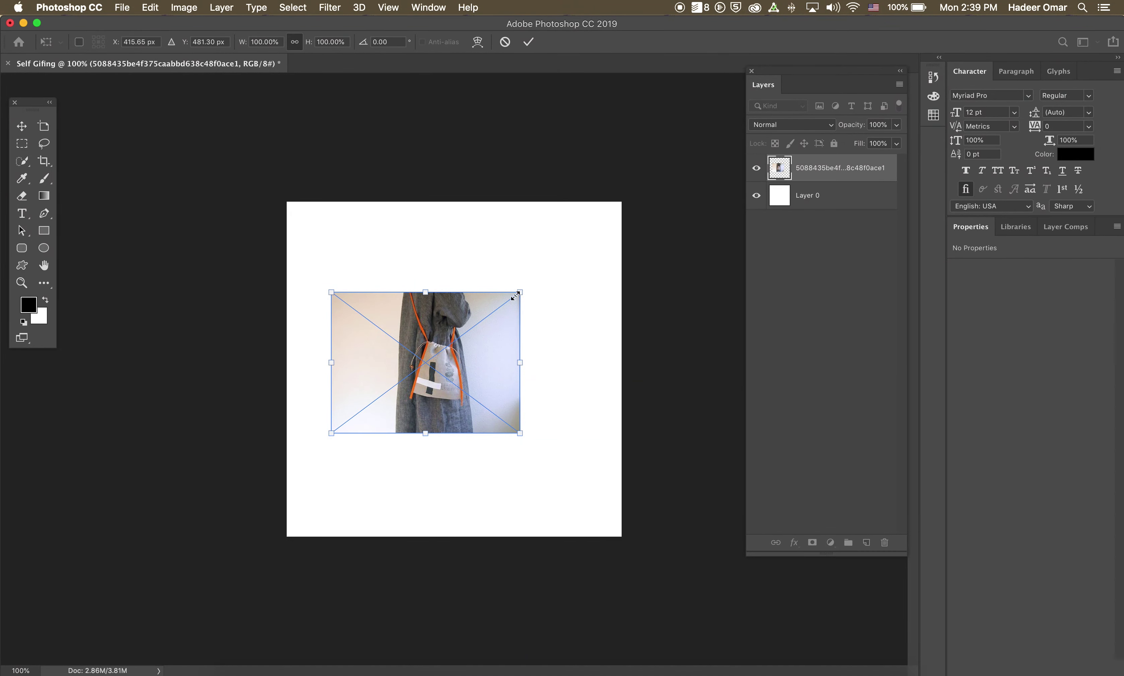
left_click_drag(520, 292, 593, 277)
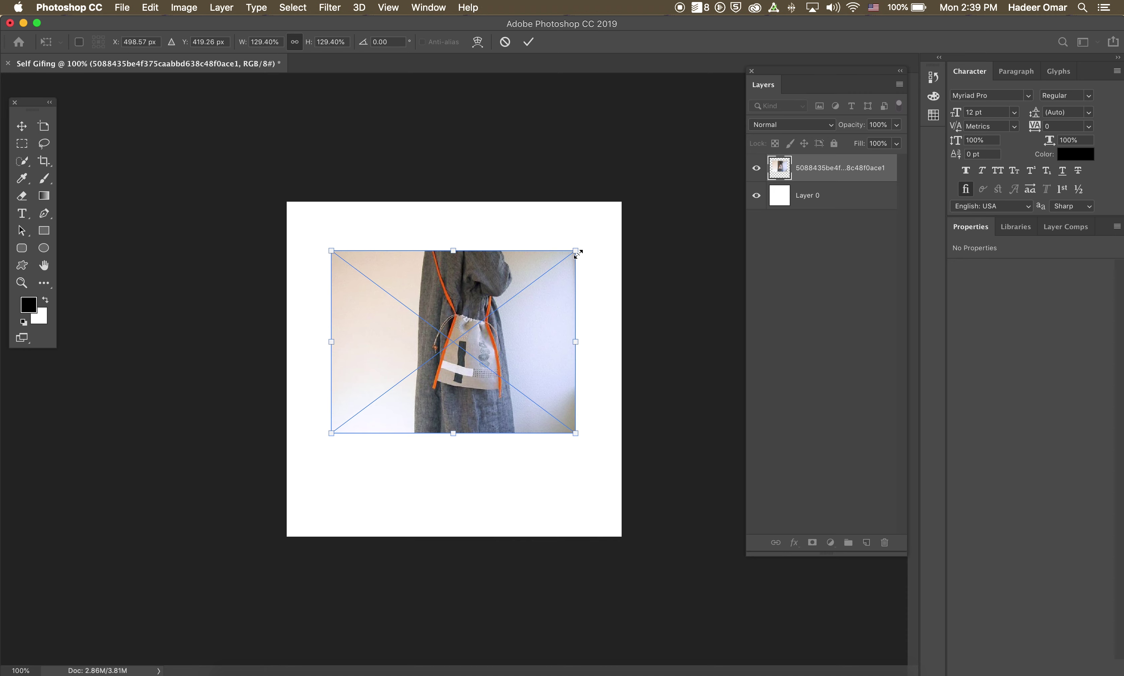
left_click_drag(576, 251, 454, 376)
left_click_drag(623, 263, 708, 196)
left_click_drag(576, 283, 549, 290)
key("Return")
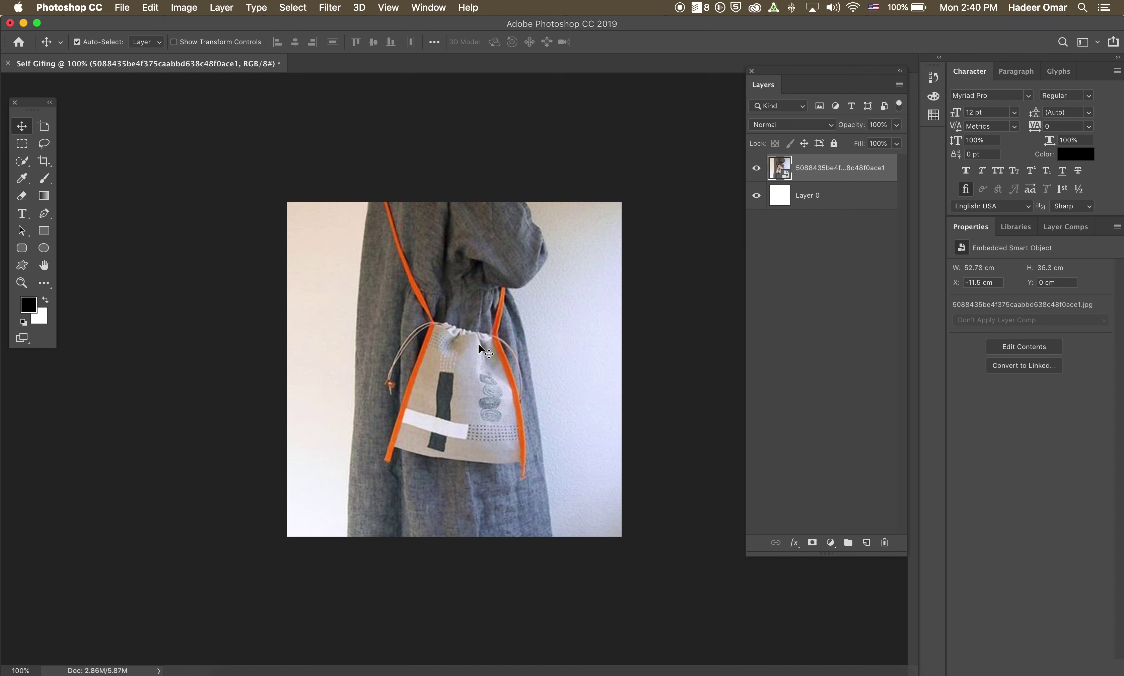
- Delete the white Layer 0 and rasterize the bag photo layer
left_click(829, 200)
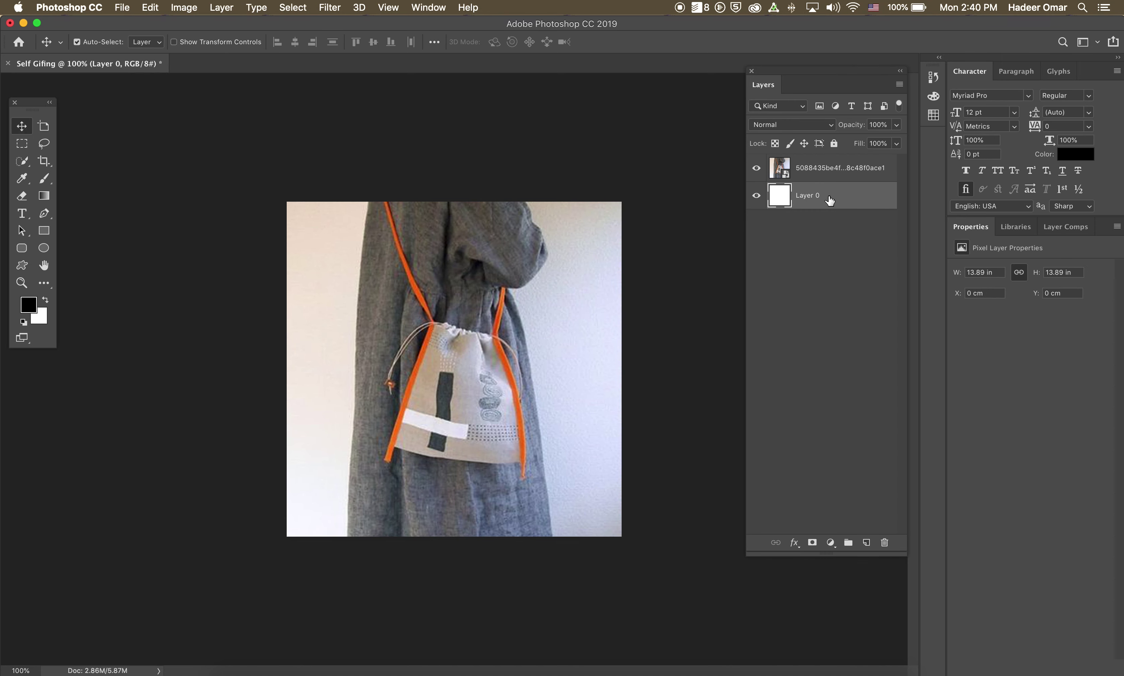
key("Delete")
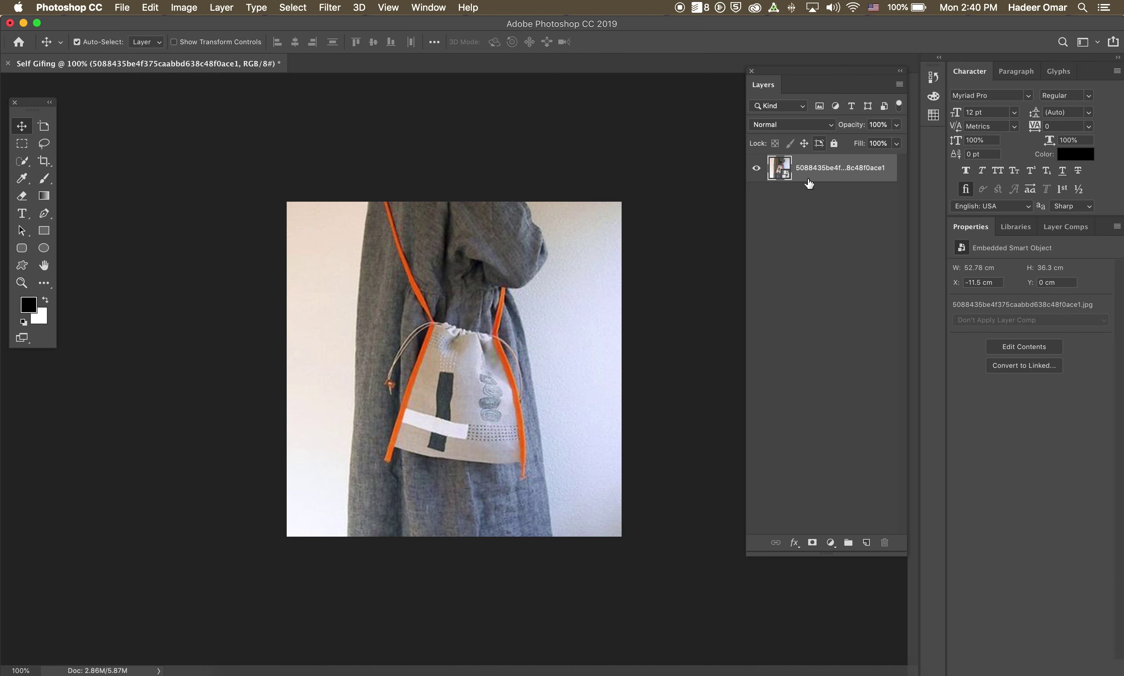
right_click(812, 170)
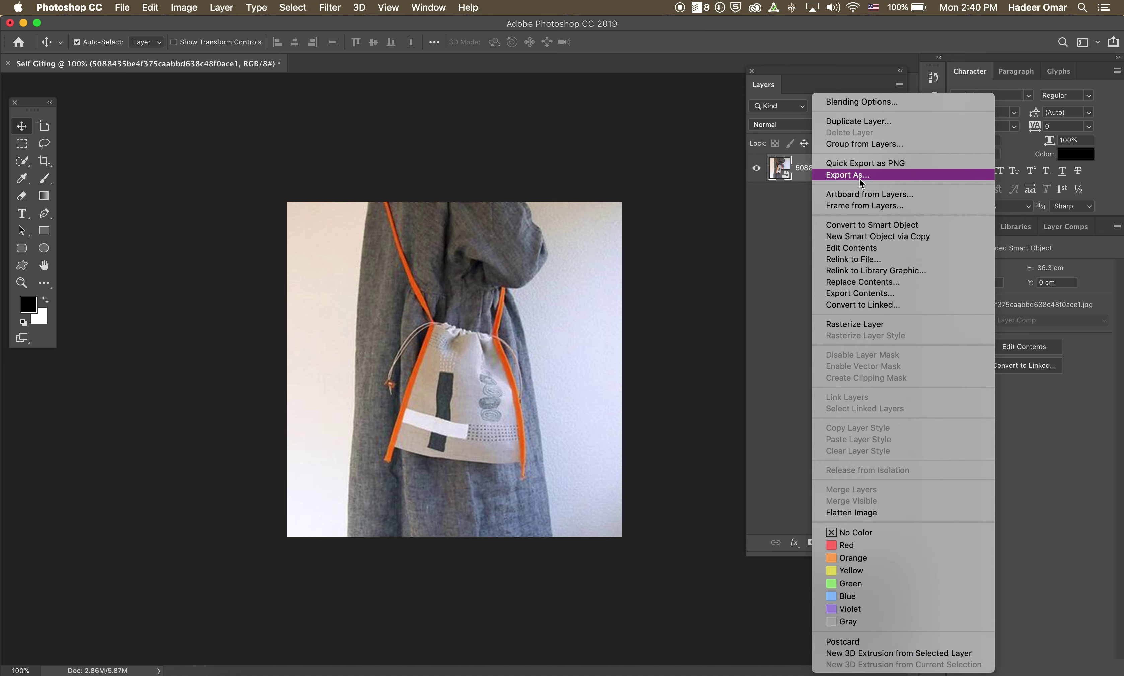
left_click(861, 321)
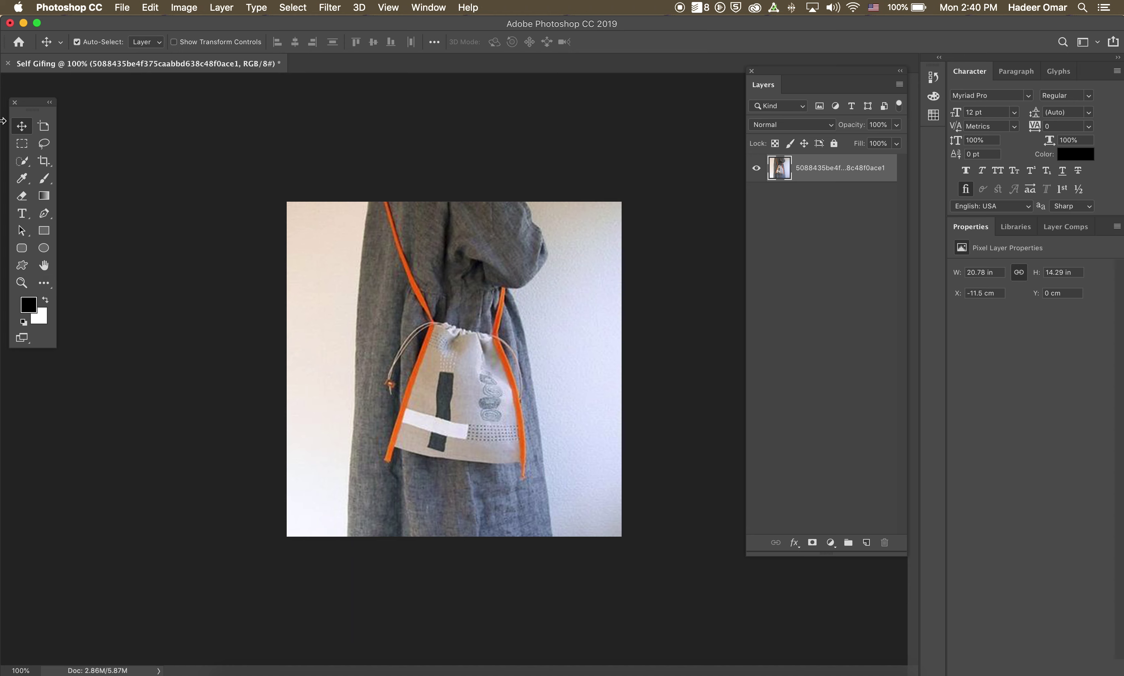
- Shift the floating toolbar slightly toward the canvas
left_click_drag(32, 109, 48, 111)
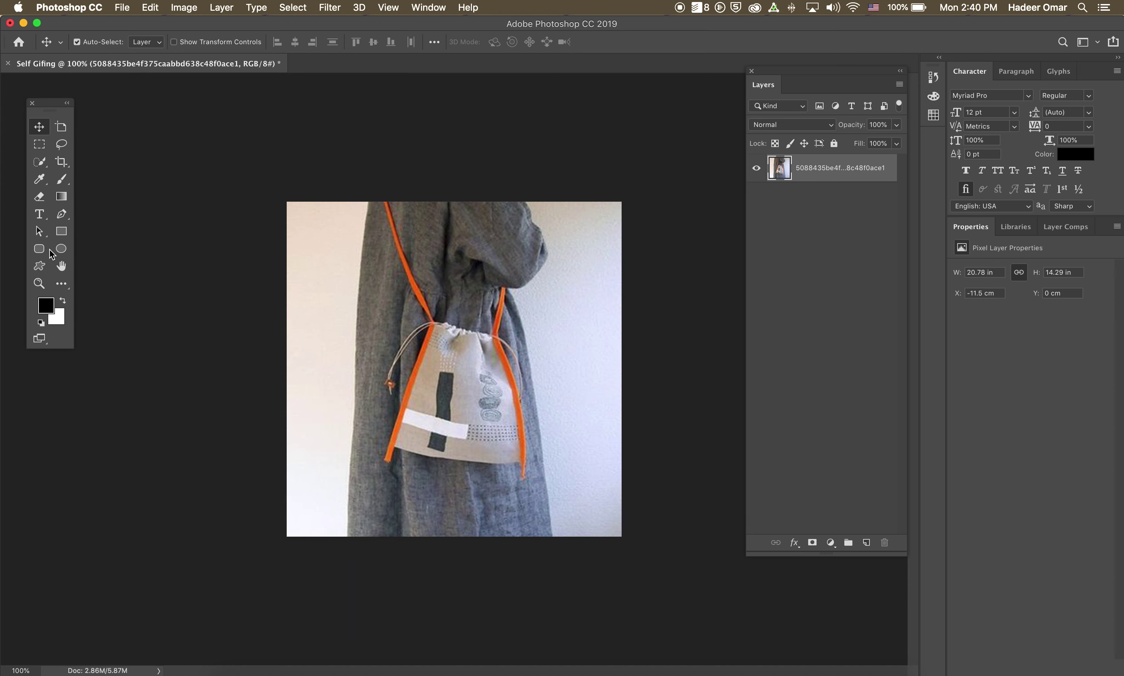
- Trace a closed Magnetic Lasso selection around the grey coat and bag, following the canvas edges where the coat is cropped
left_click(67, 289)
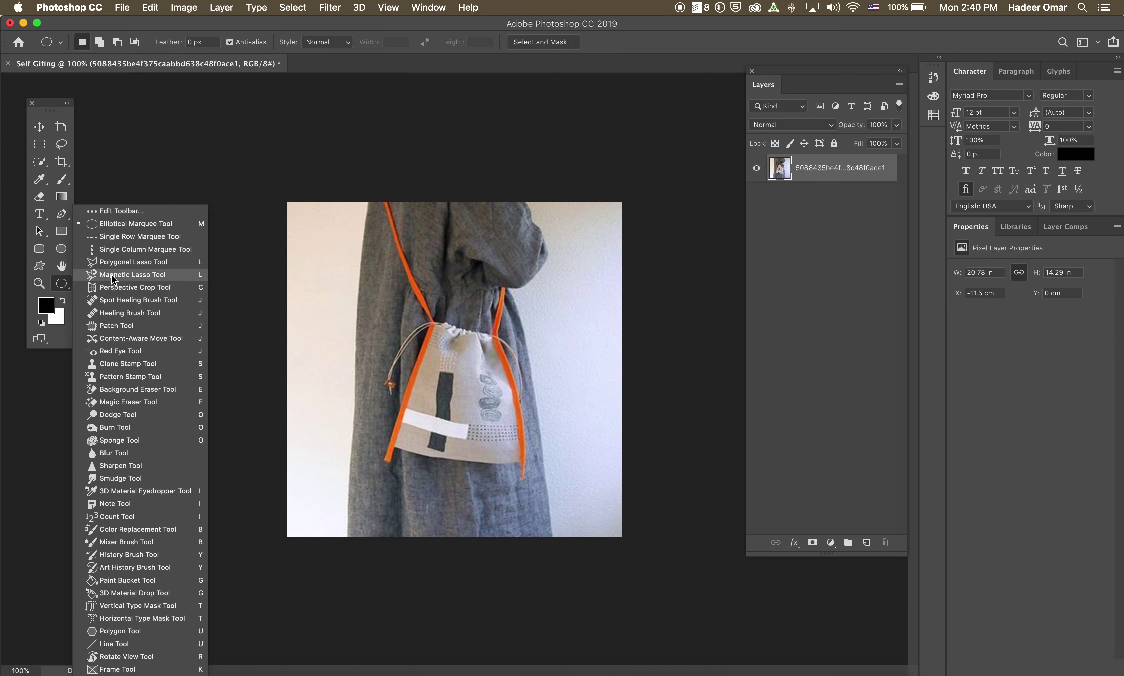
left_click(148, 274)
left_click(64, 283)
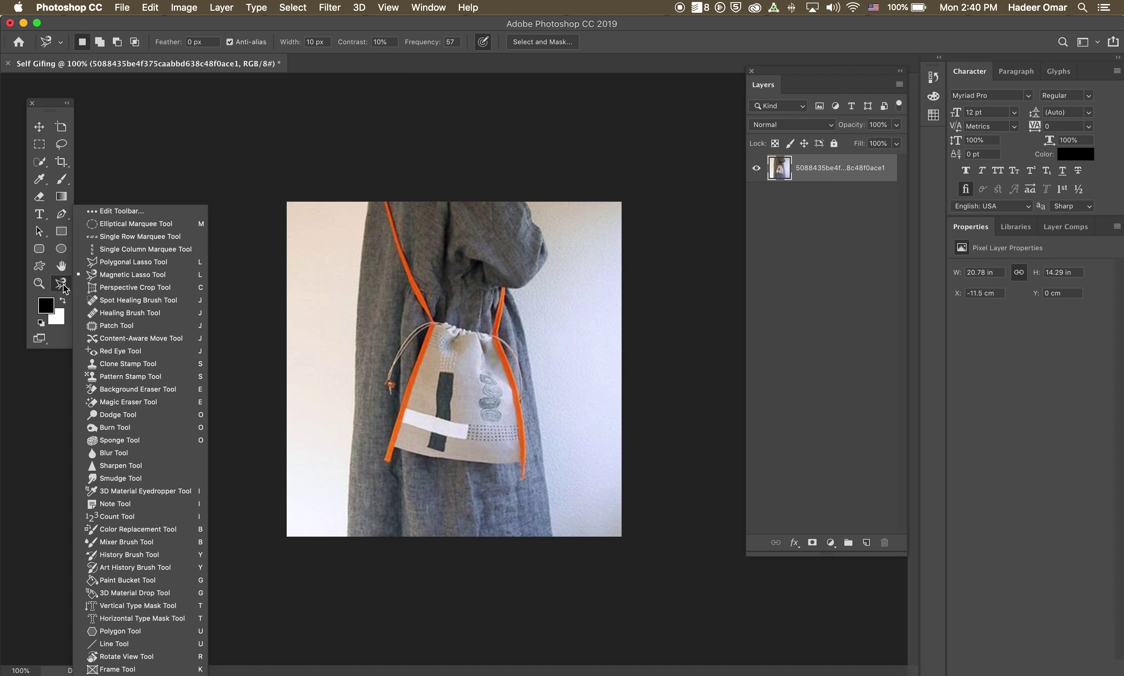
left_click(124, 277)
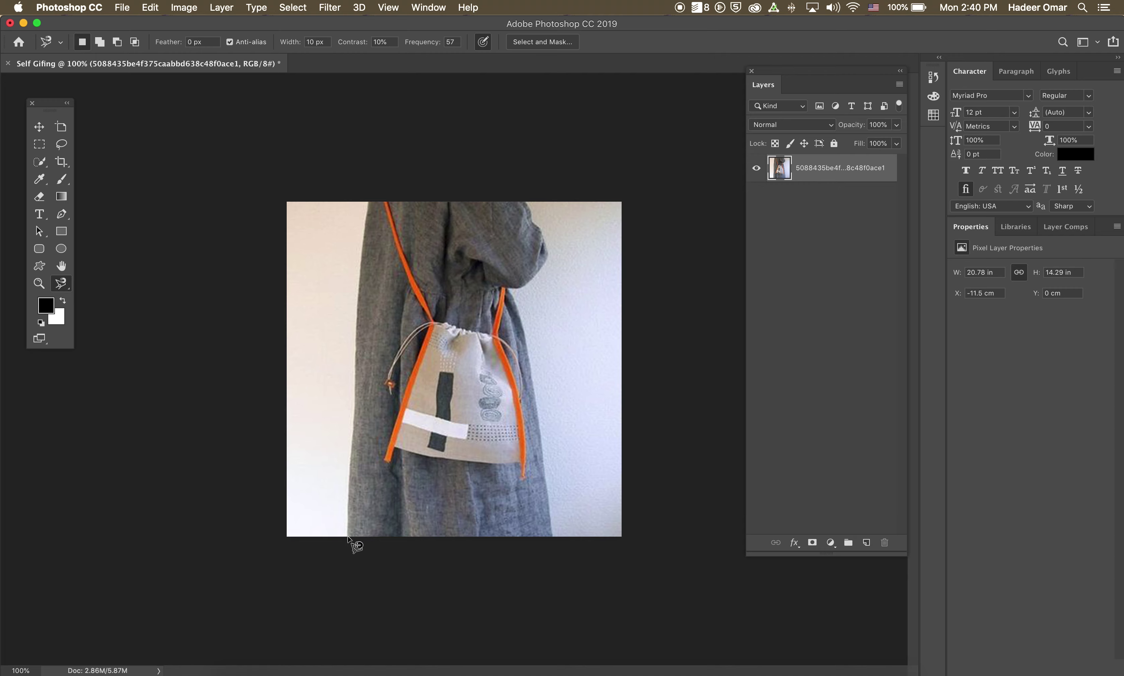
key("super+equal")
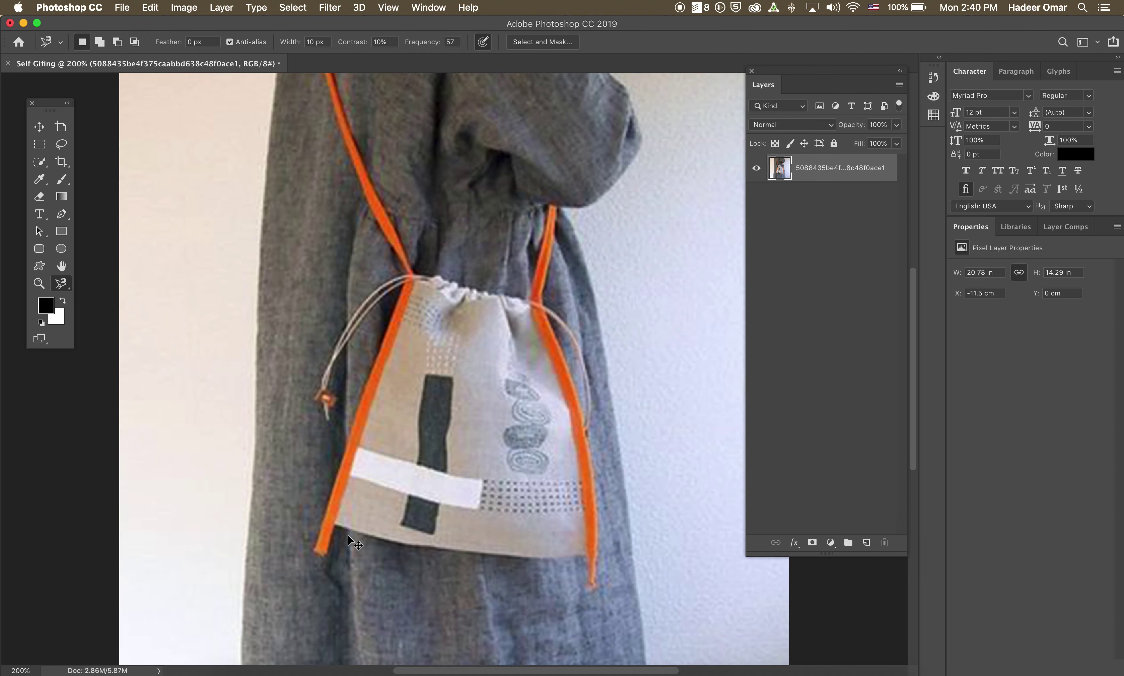
key("super+minus")
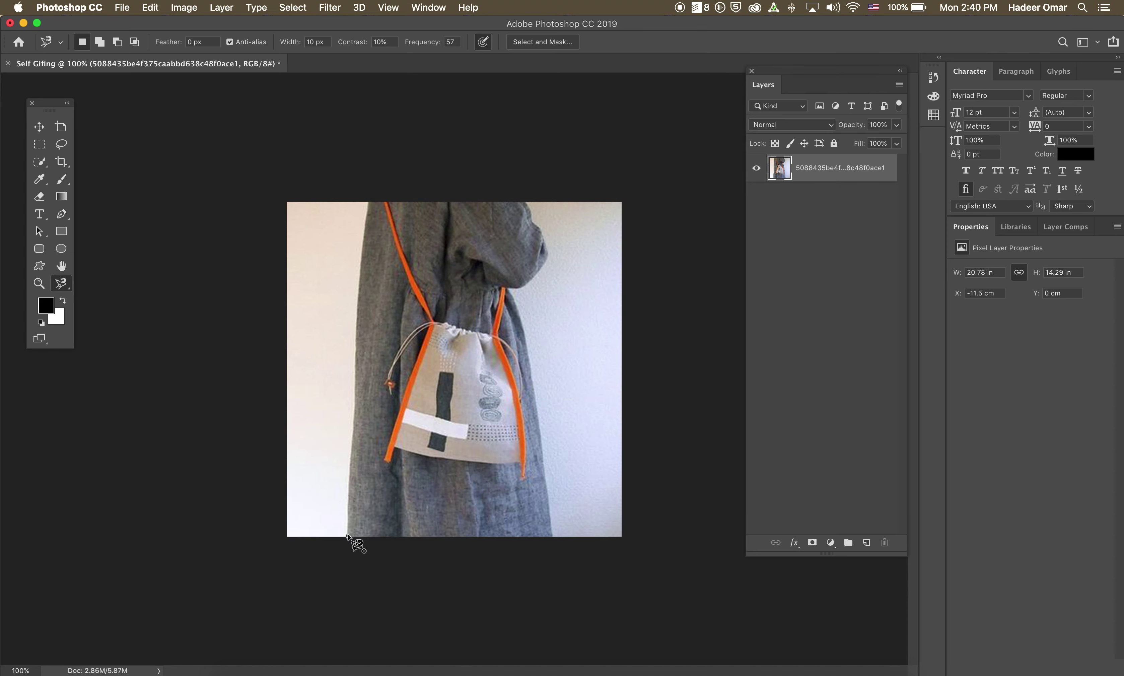
left_click(347, 531)
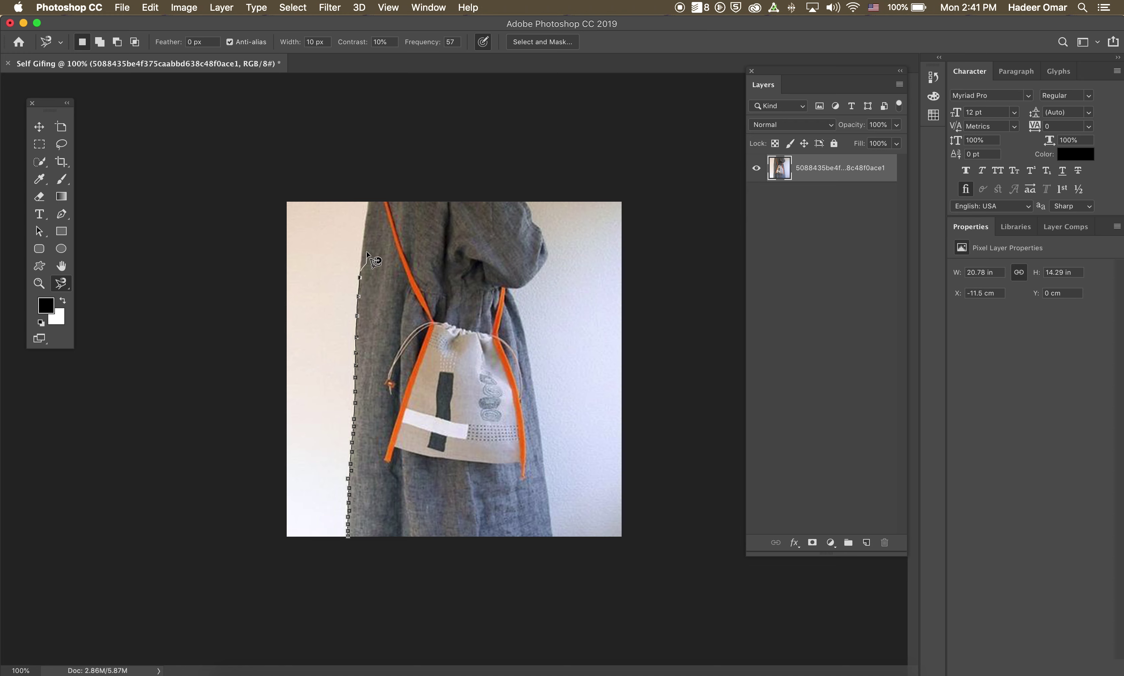
left_click(380, 254)
key("BackSpace")
key("BackSpace")
key("BackSpace")
key("BackSpace")
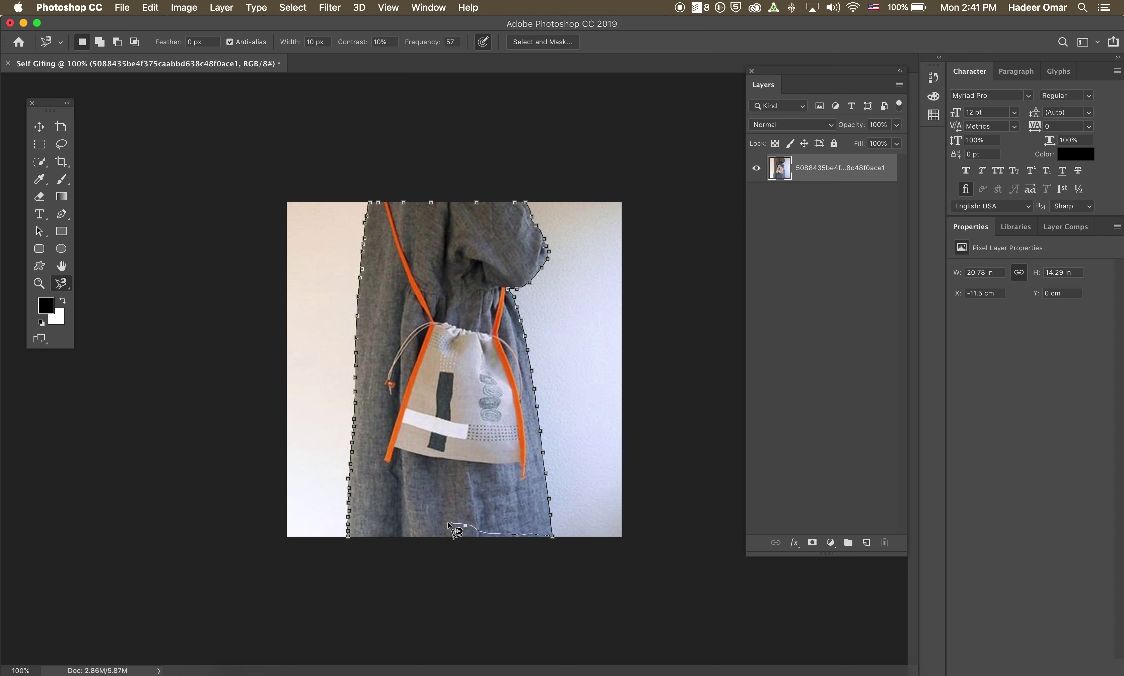
key("BackSpace")
key("BackSpace")
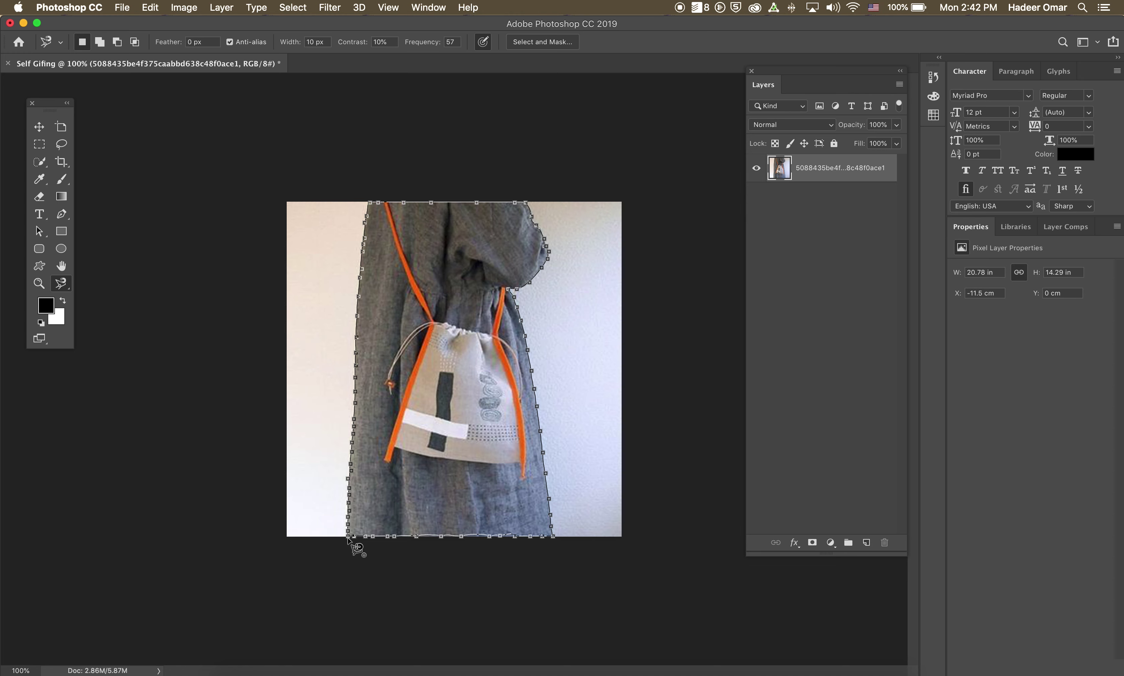
left_click(348, 538)
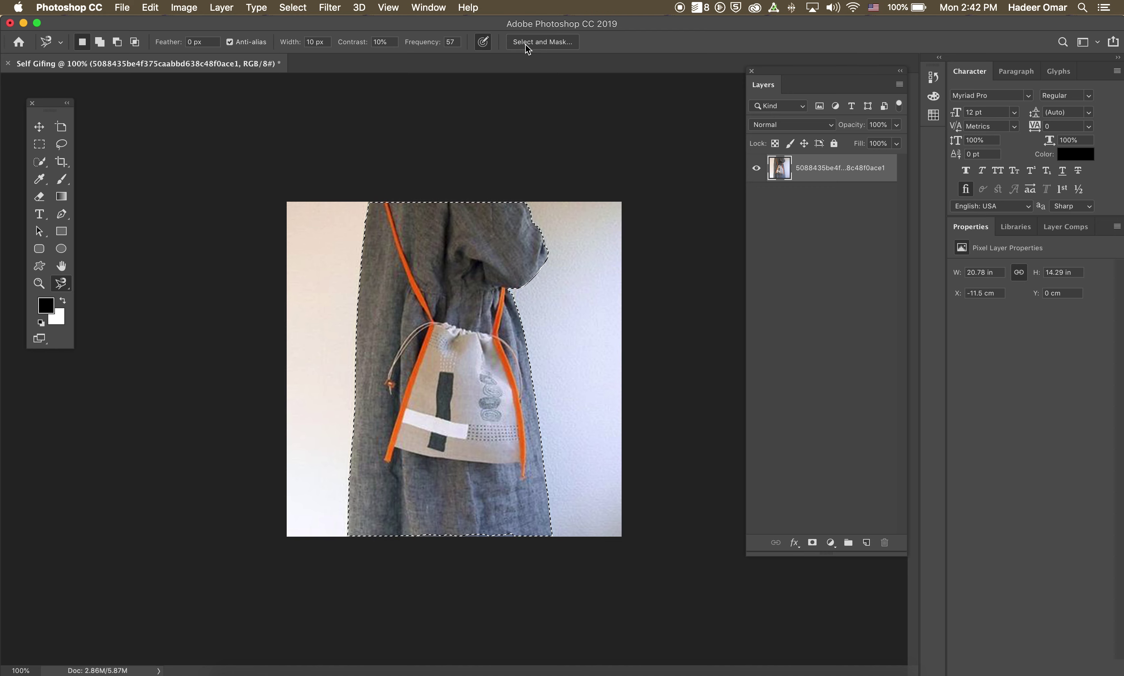
- Open Select and Mask for the coat selection and preview it in the Overlay view
left_click(540, 43)
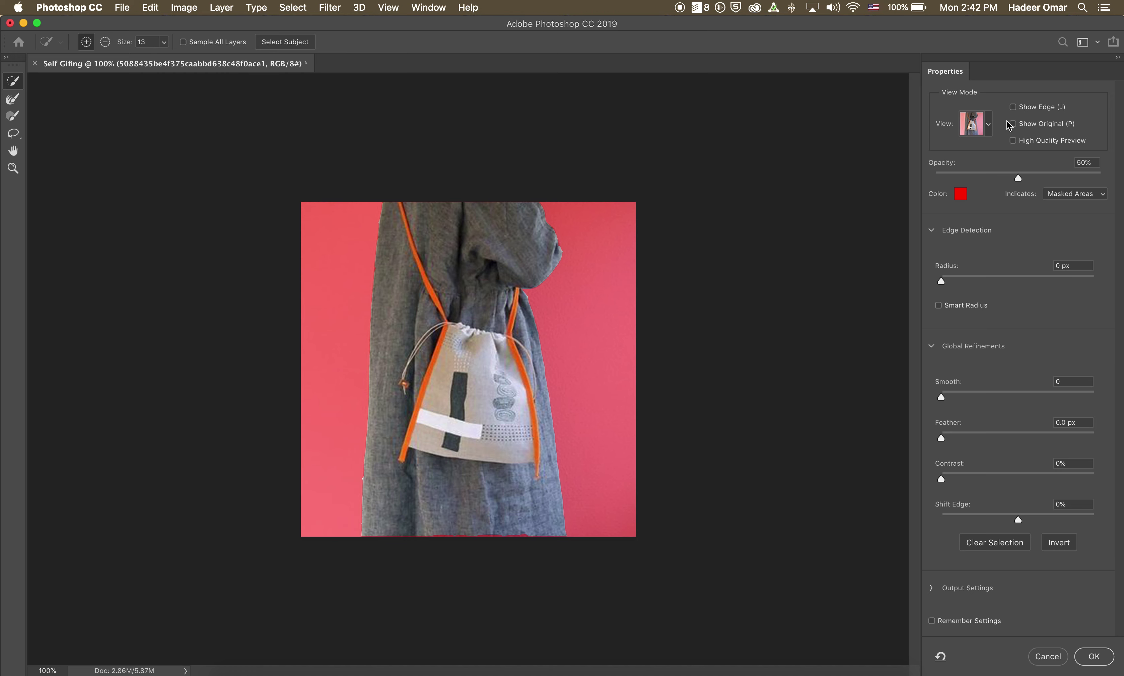
left_click(990, 130)
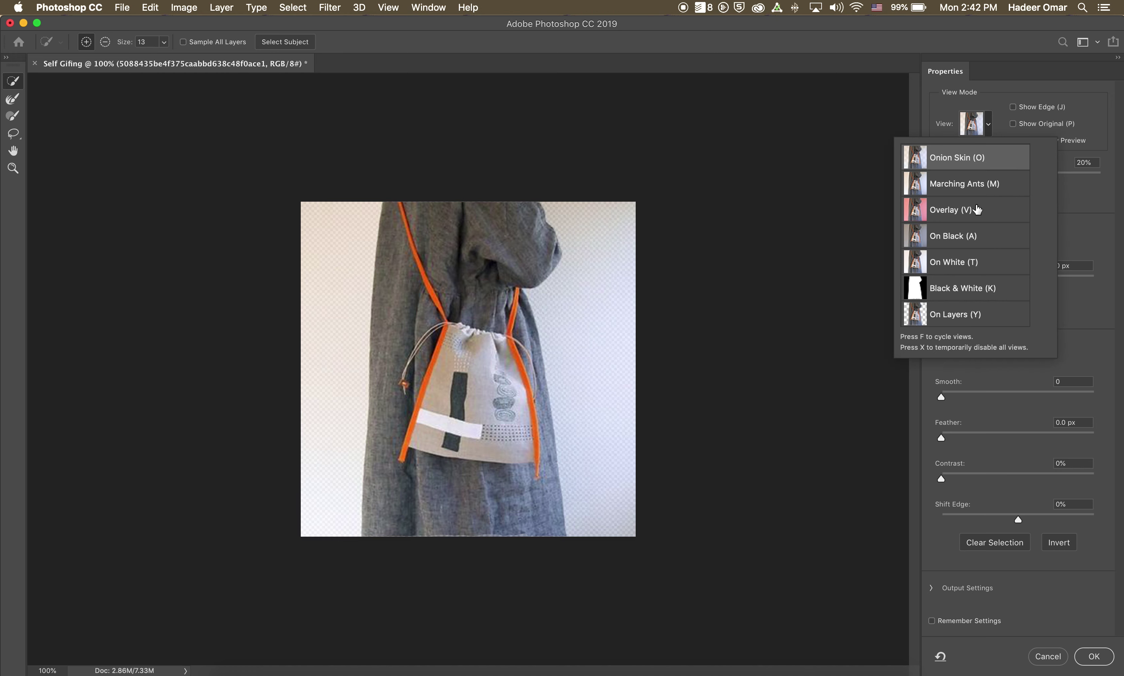
left_click(965, 212)
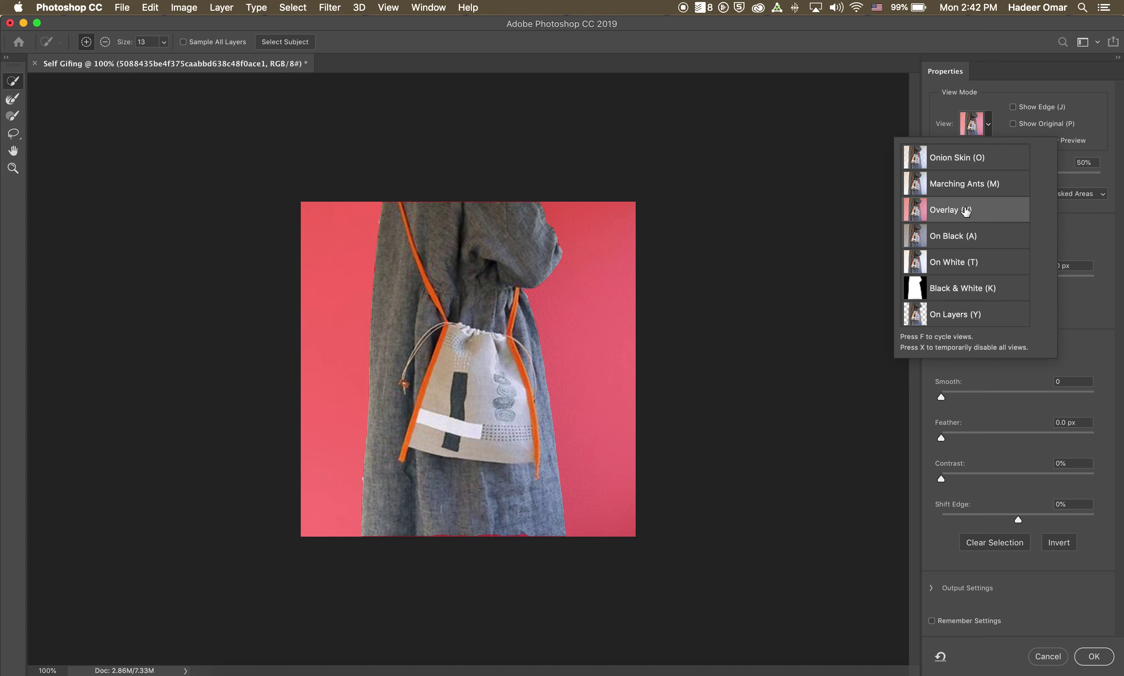
left_click(1003, 98)
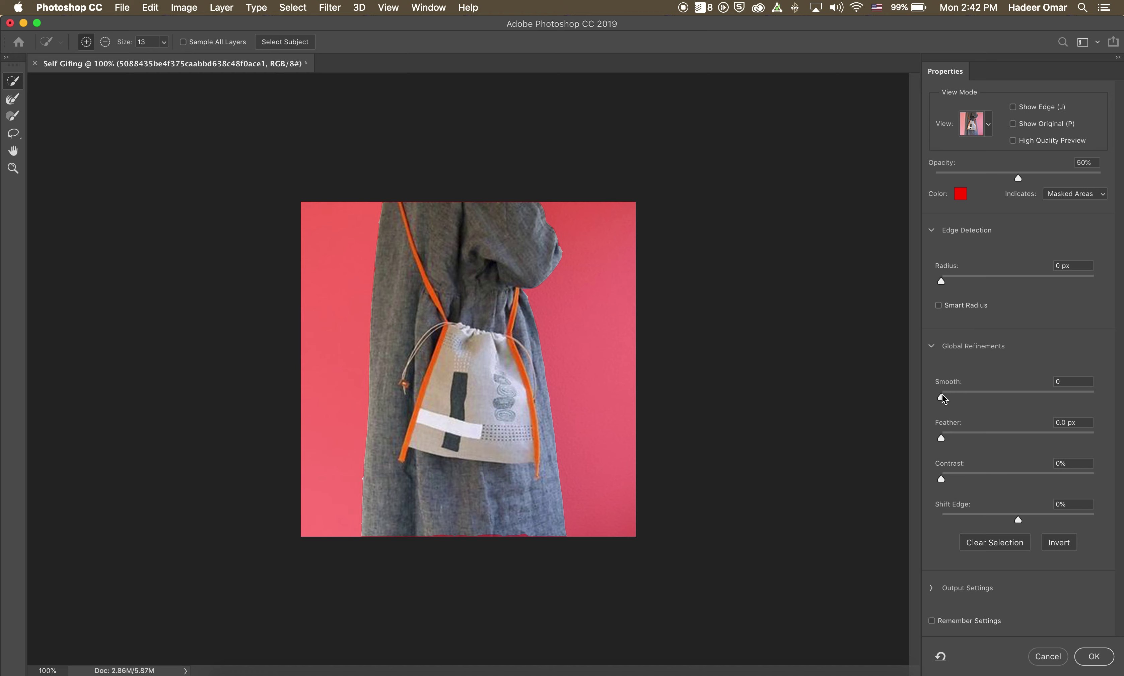
- Refine the selection with Smooth 8 and Feather 0.8 px, shift its edge inward, and apply the refinement
left_click(1067, 381)
type("10")
double_click(1055, 381)
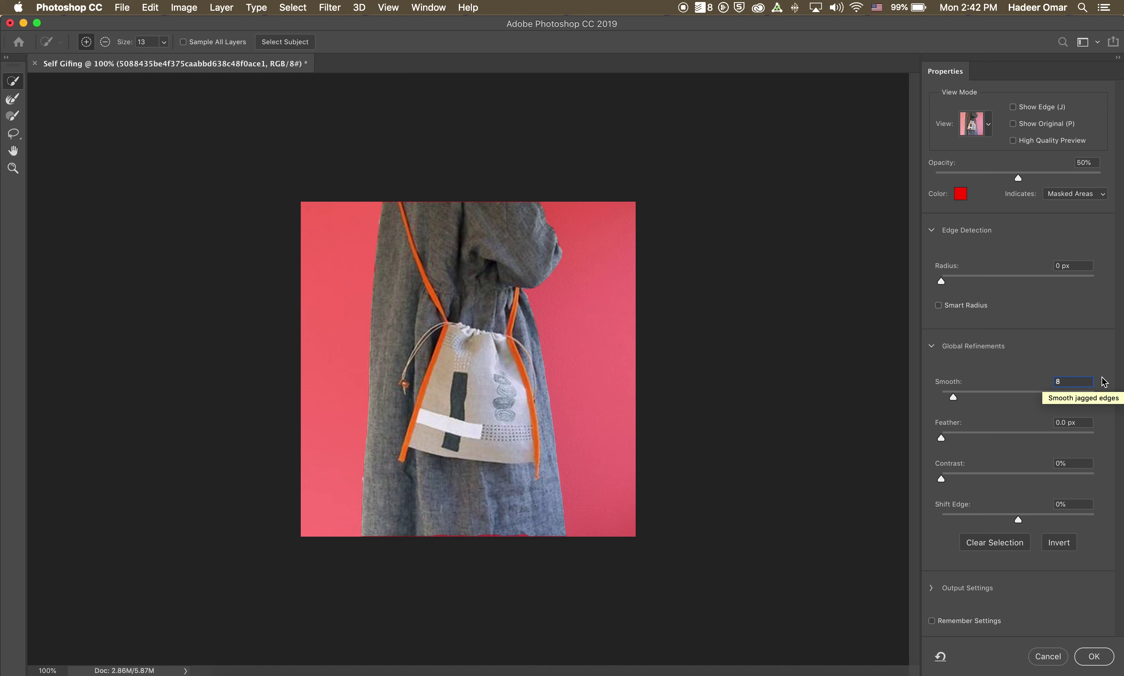
left_click(1072, 423)
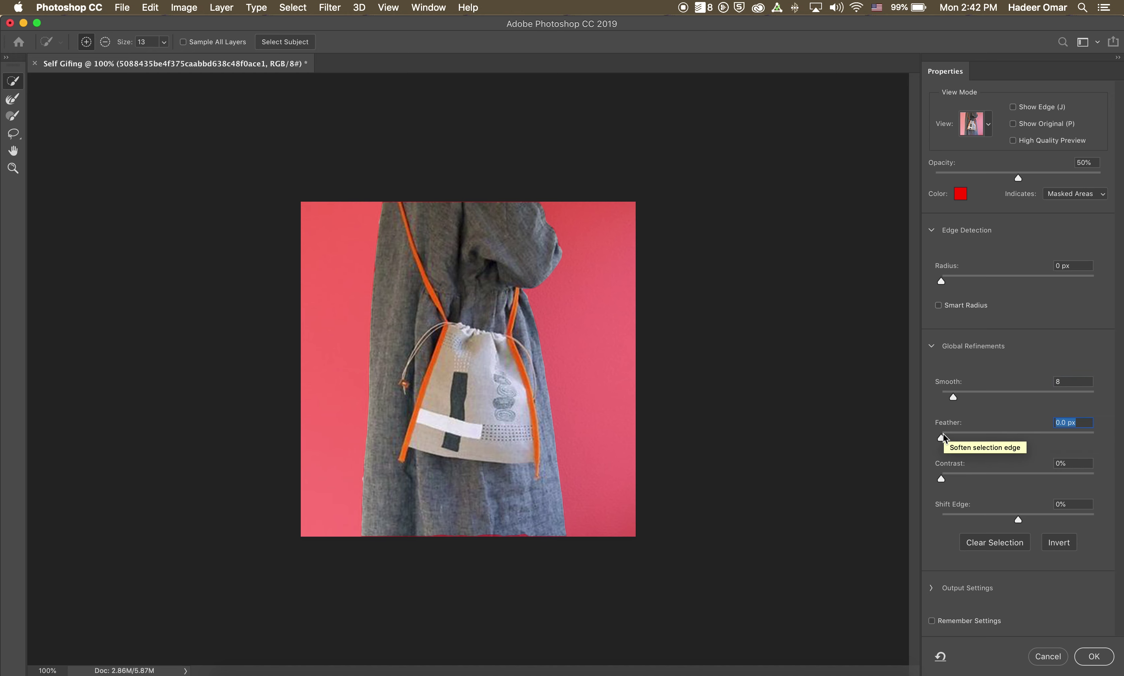
left_click_drag(943, 436, 944, 437)
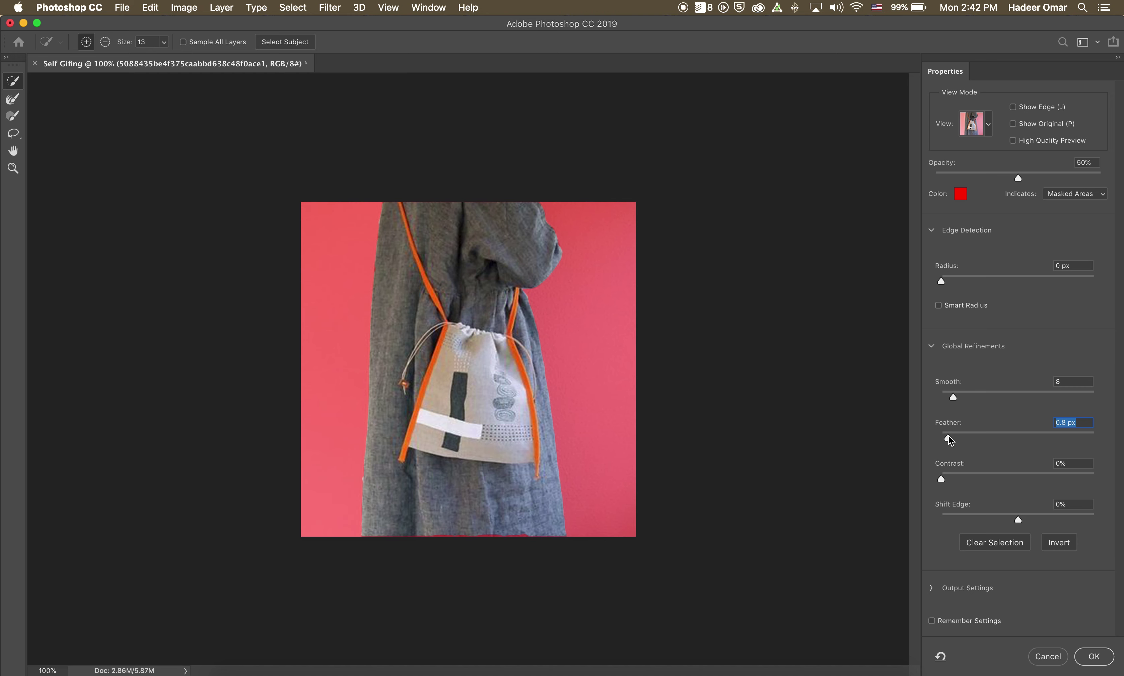
left_click(1075, 462)
left_click_drag(1018, 519, 989, 521)
left_click(1080, 504)
left_click(1092, 656)
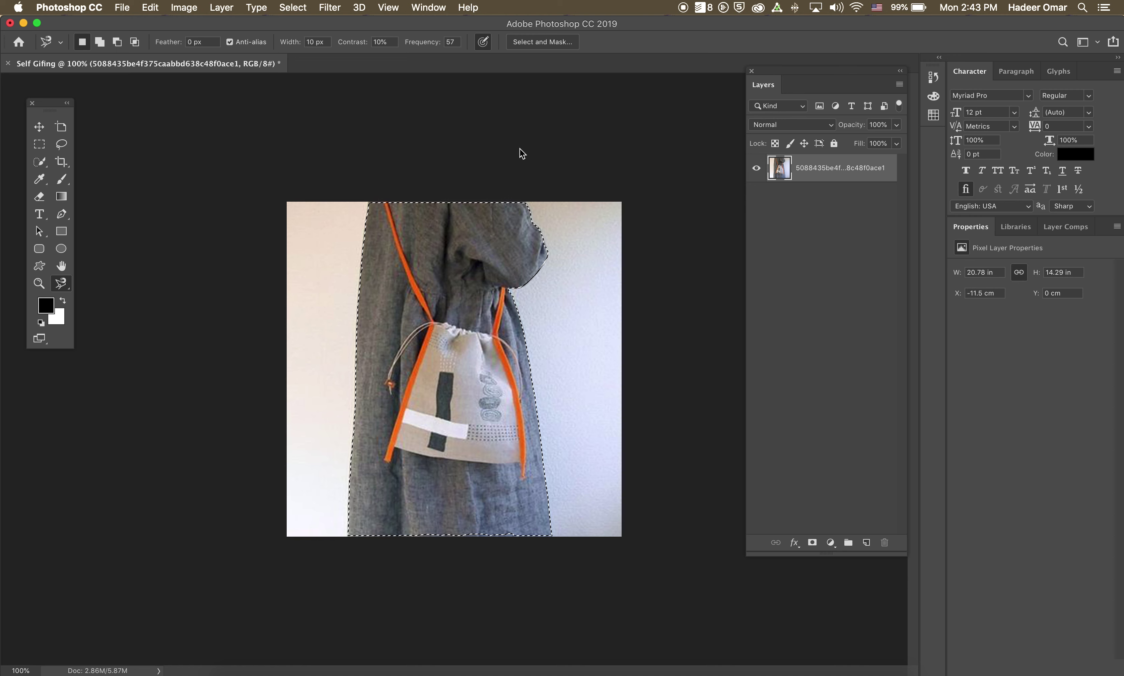
- Copy the selected coat and bag to a new layer and check the cutout by toggling the original photo's visibility
key("super+j")
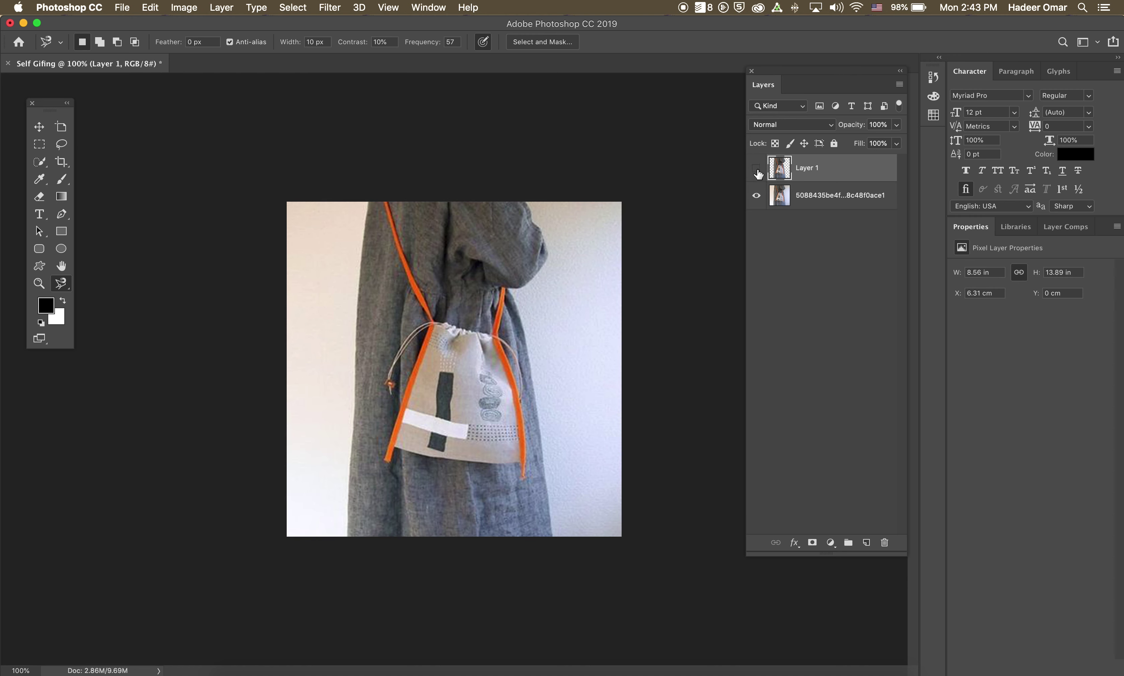
left_click(757, 196)
left_click(756, 199)
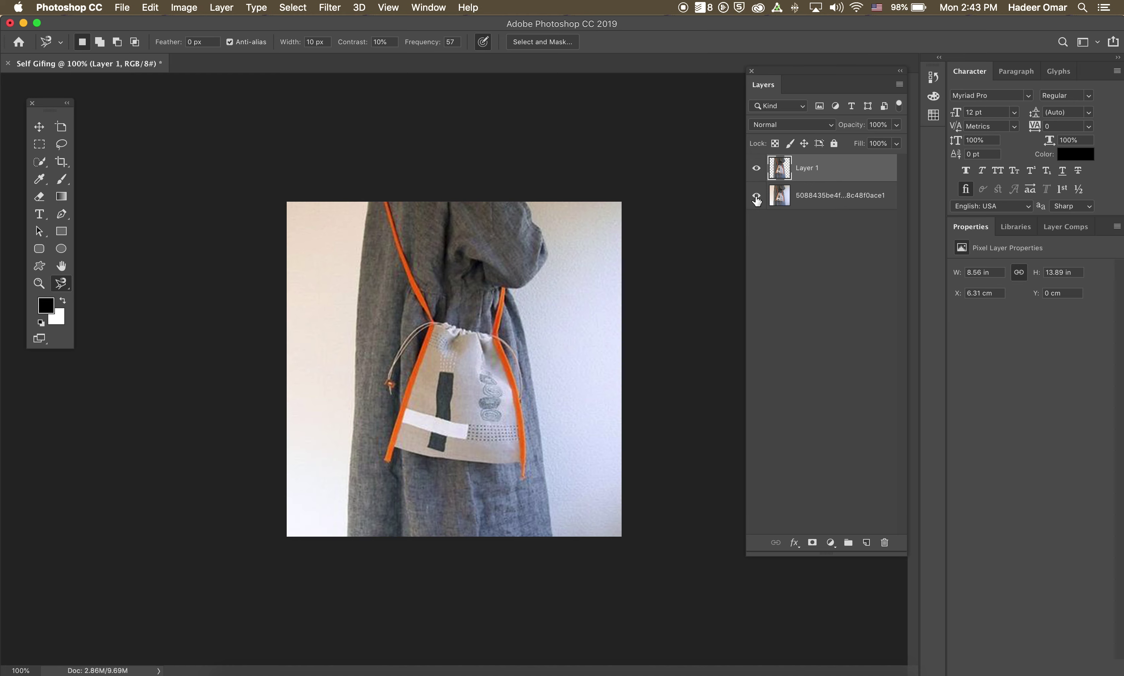
left_click(756, 199)
left_click(757, 197)
left_click(757, 197)
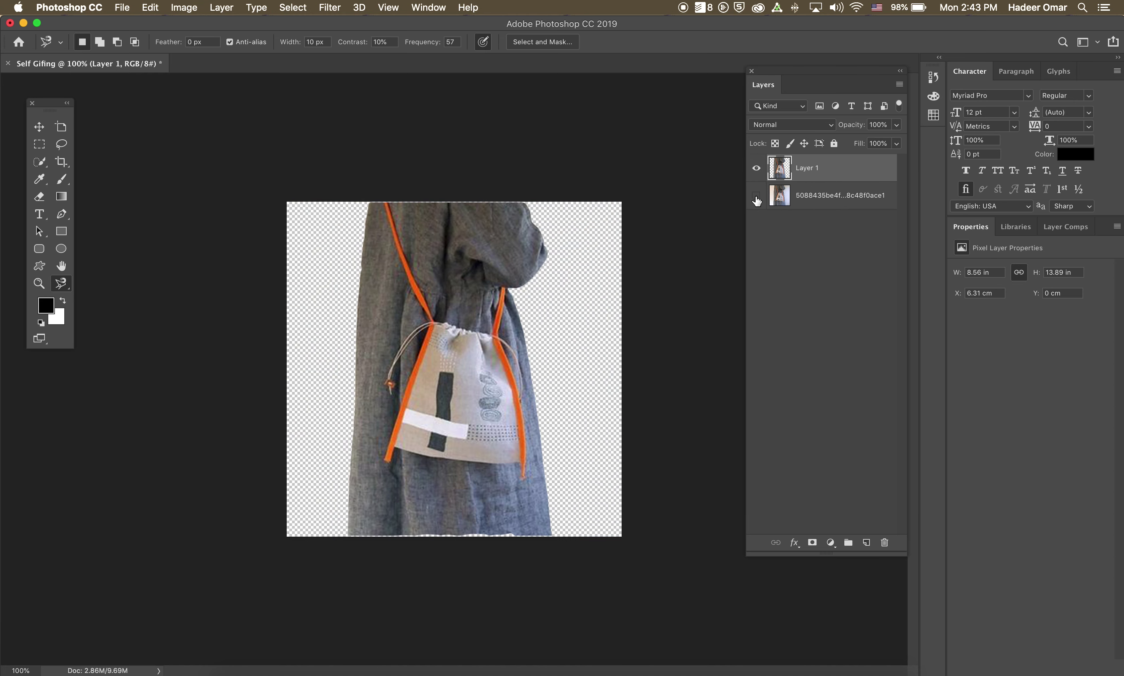
left_click(756, 197)
- Duplicate the original bag photo layer
key("v")
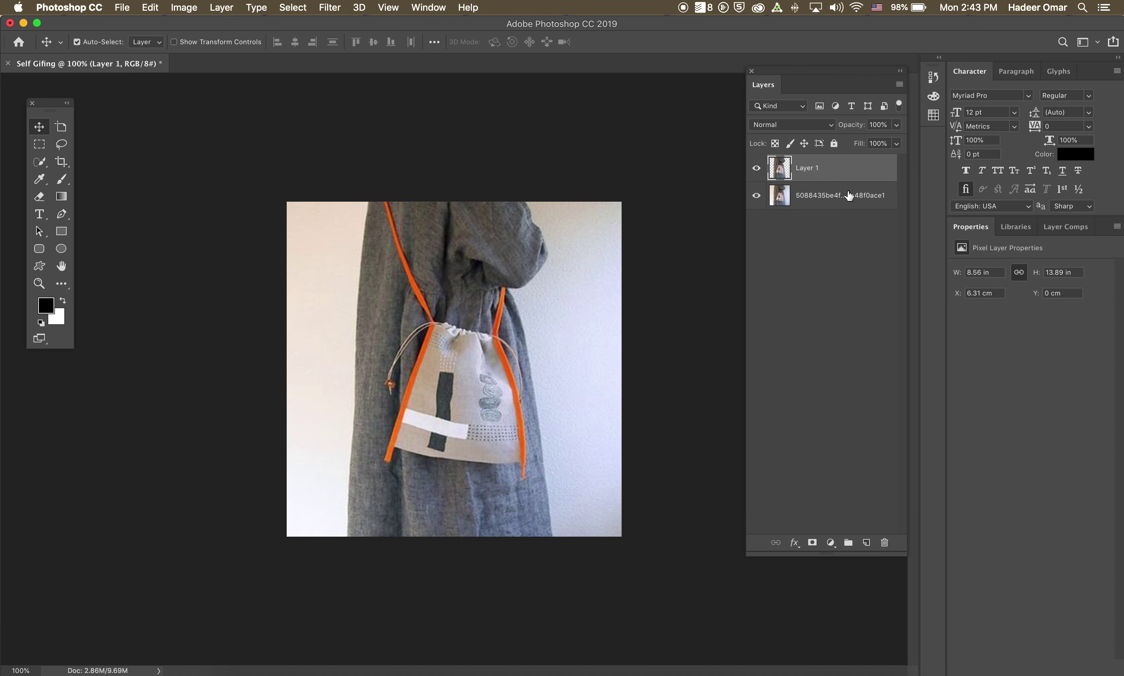
left_click(833, 201)
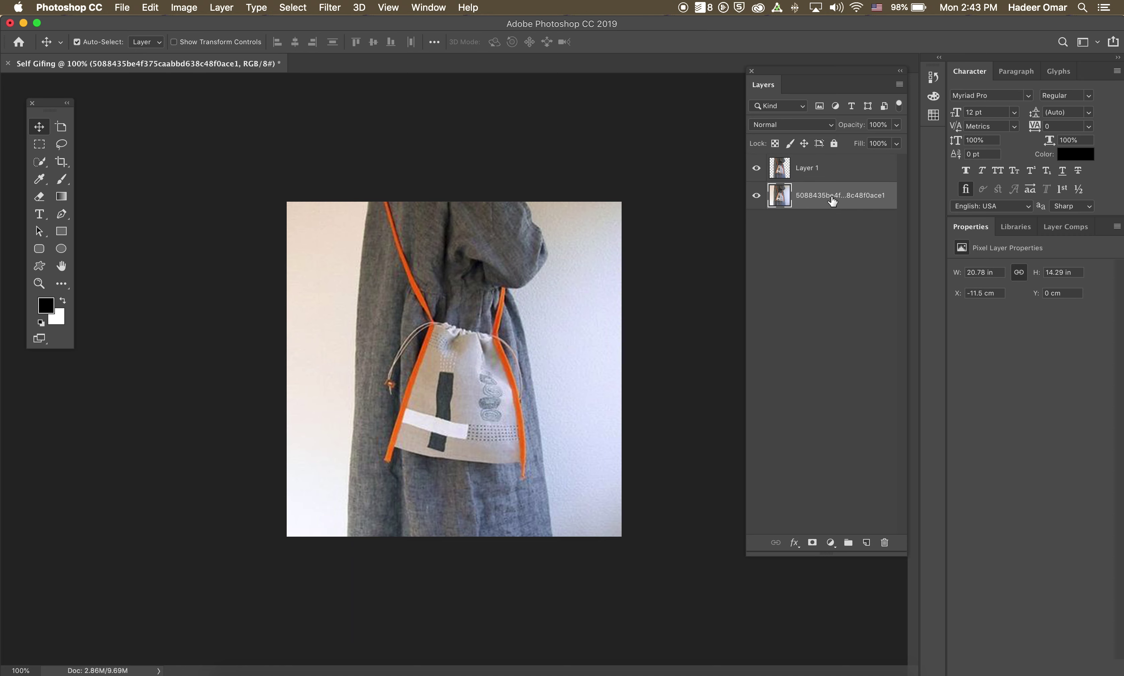
left_click_drag(833, 201, 867, 542)
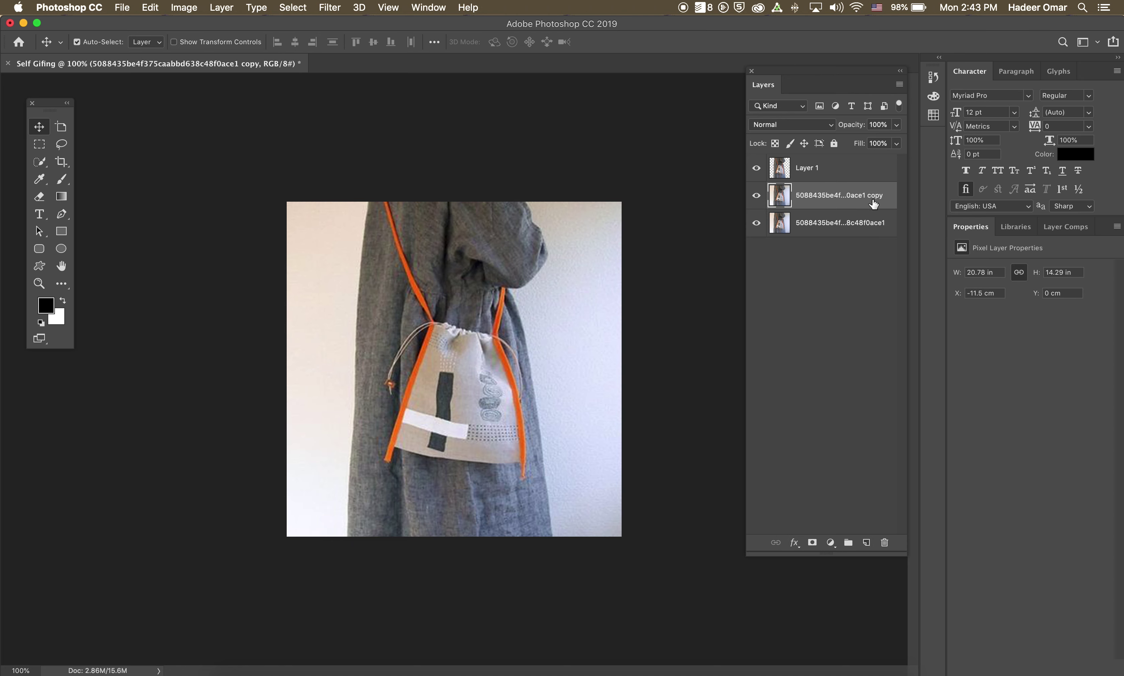
right_click(861, 194)
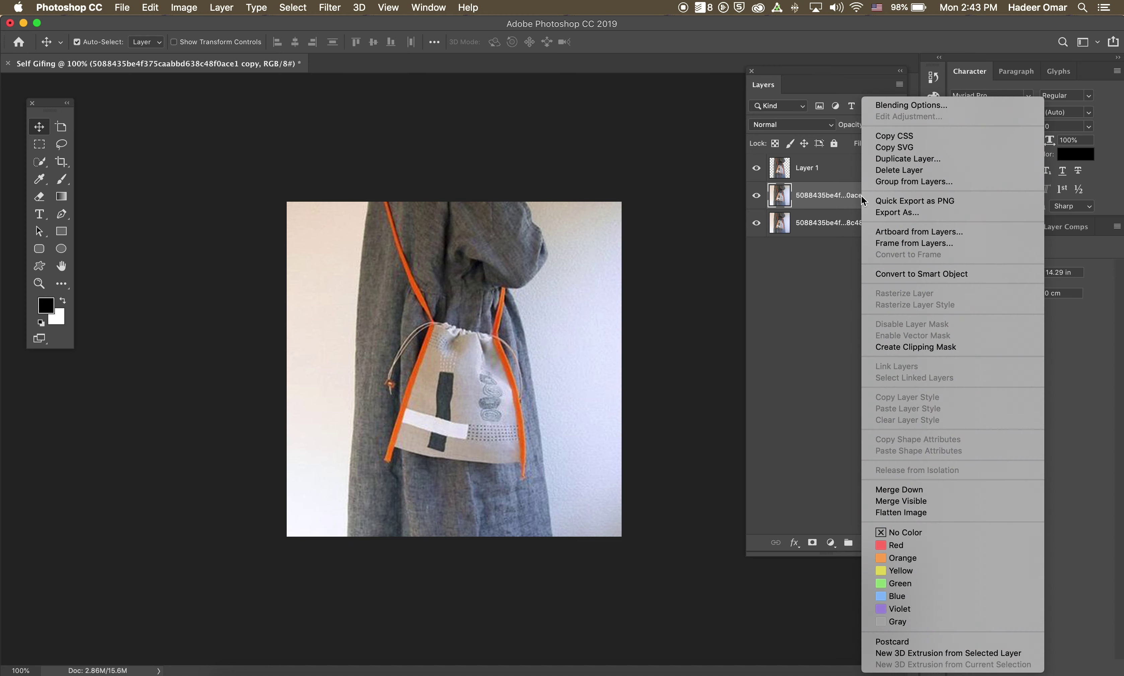
key("Escape")
double_click(864, 195)
right_click(846, 210)
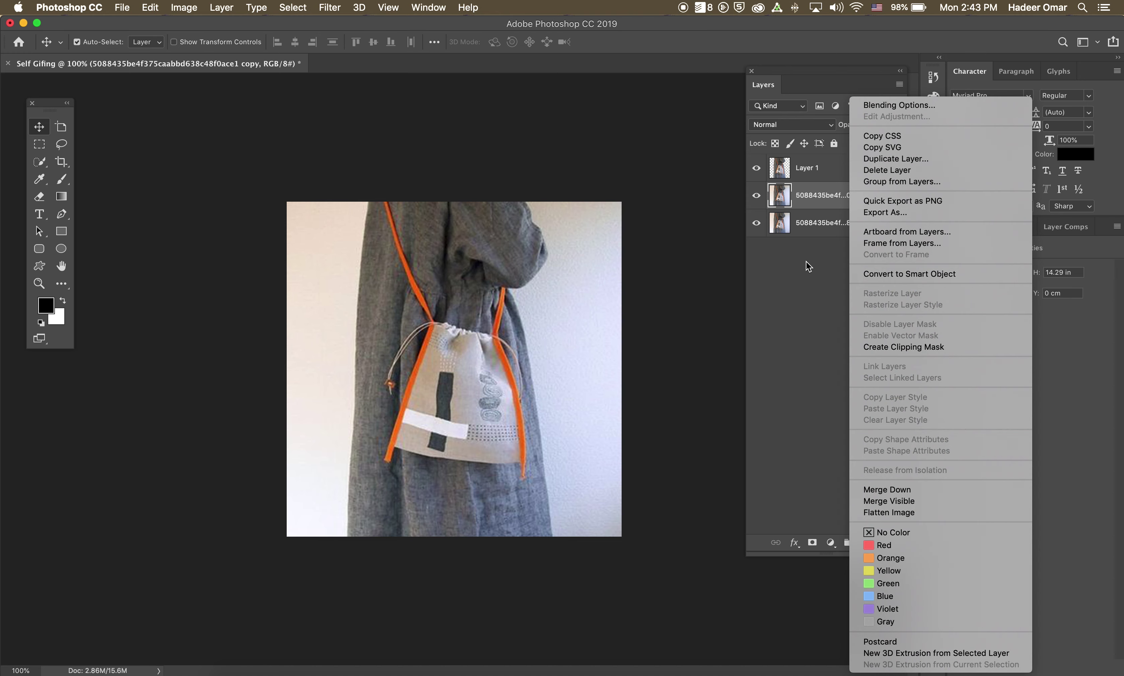
key("Escape")
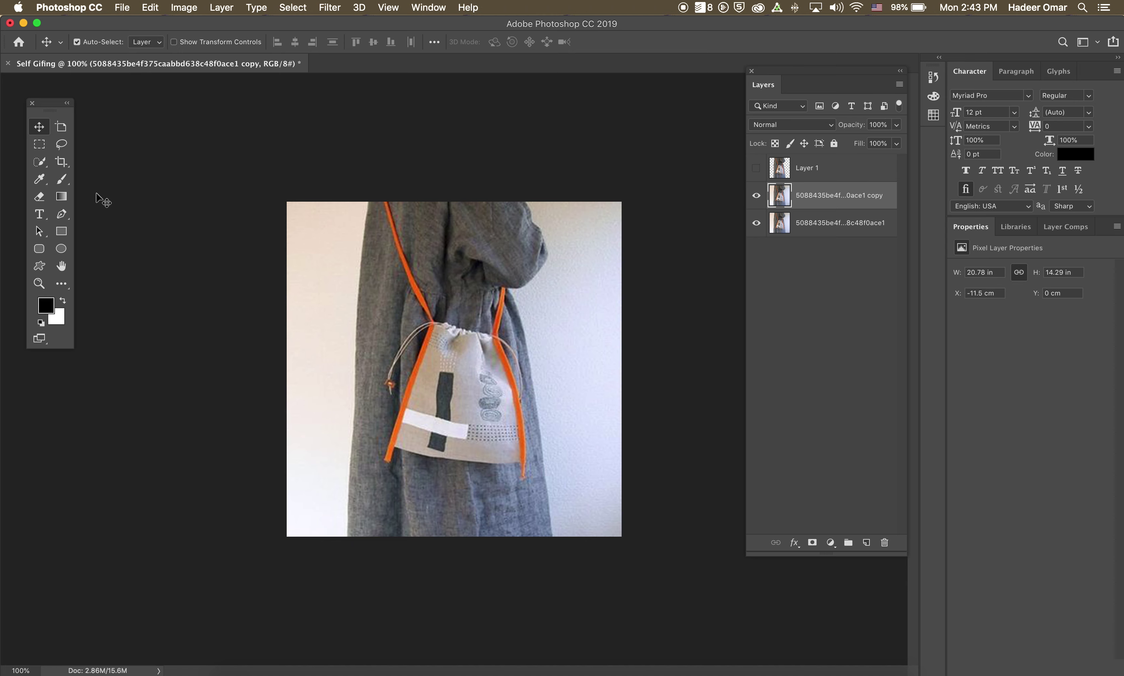
- Set up the Clone Stamp tool with a soft round brush of 172 px for the duplicated photo layer
left_click(63, 284)
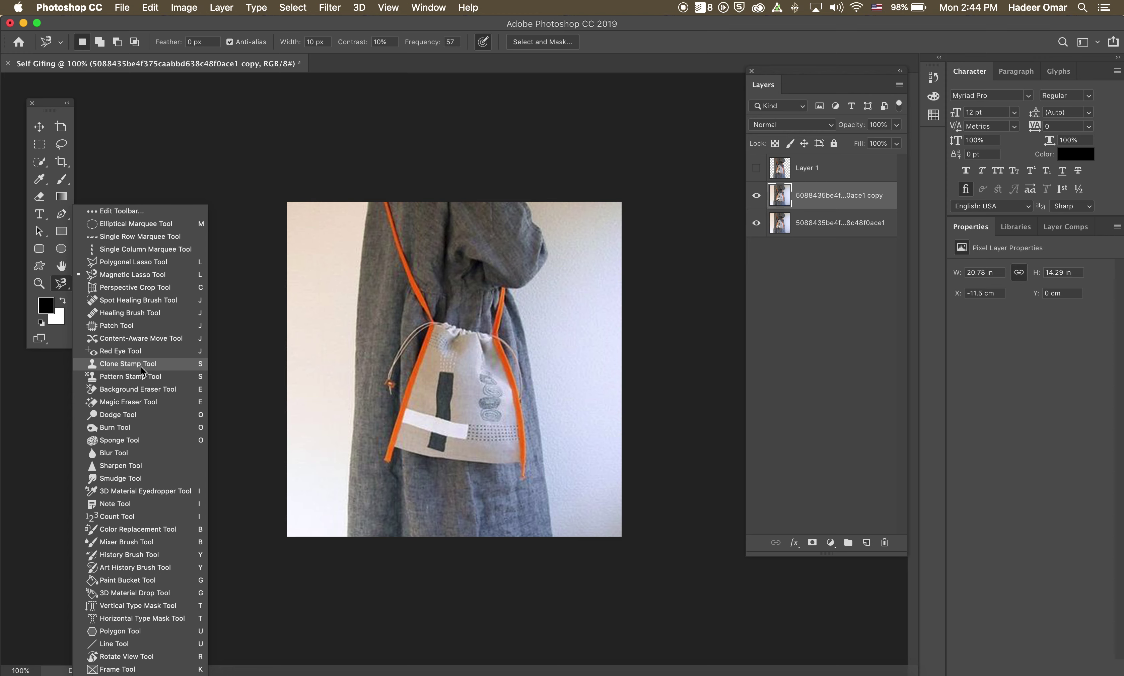
left_click(166, 364)
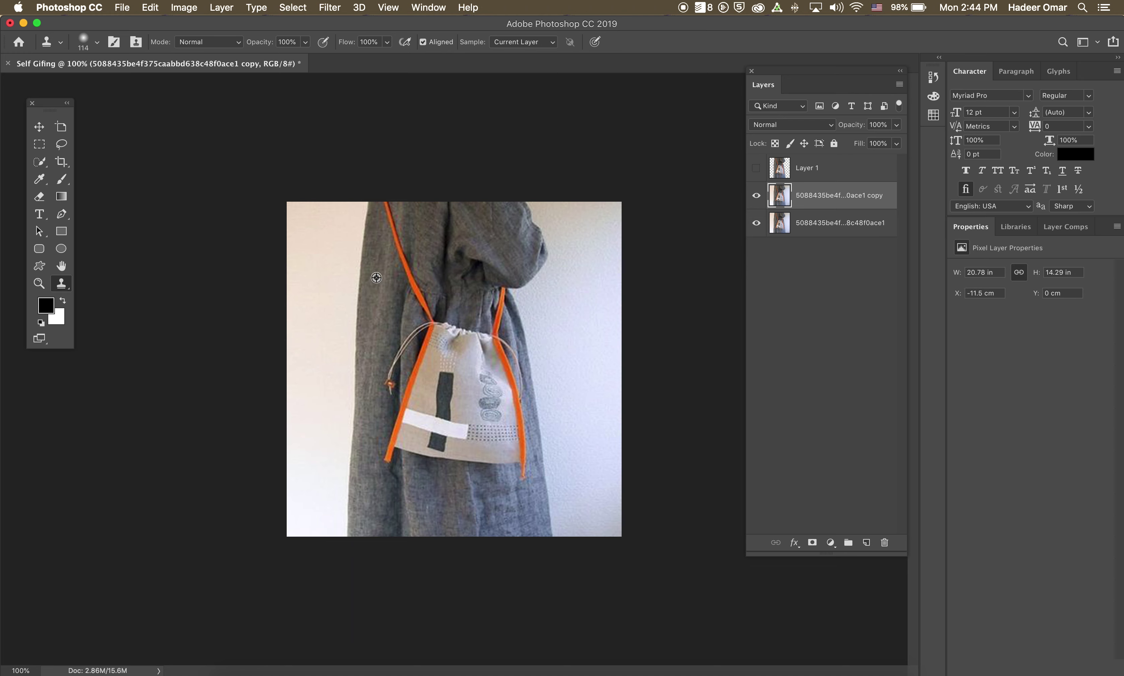
right_click(561, 306)
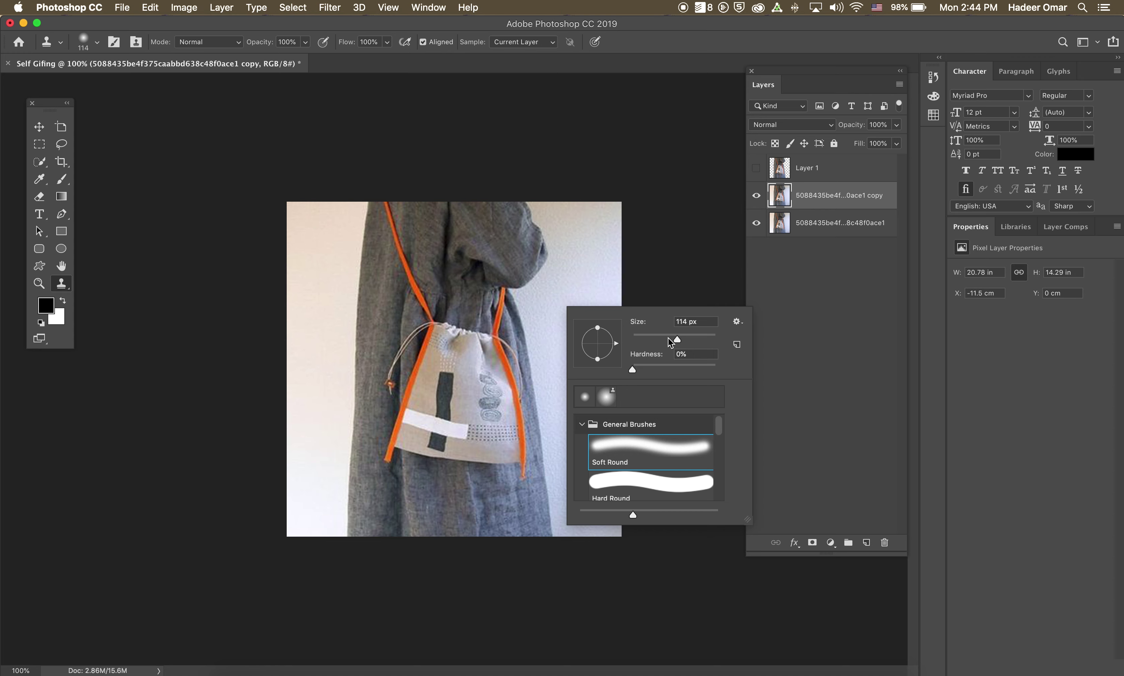
left_click_drag(667, 342, 673, 342)
right_click(559, 281)
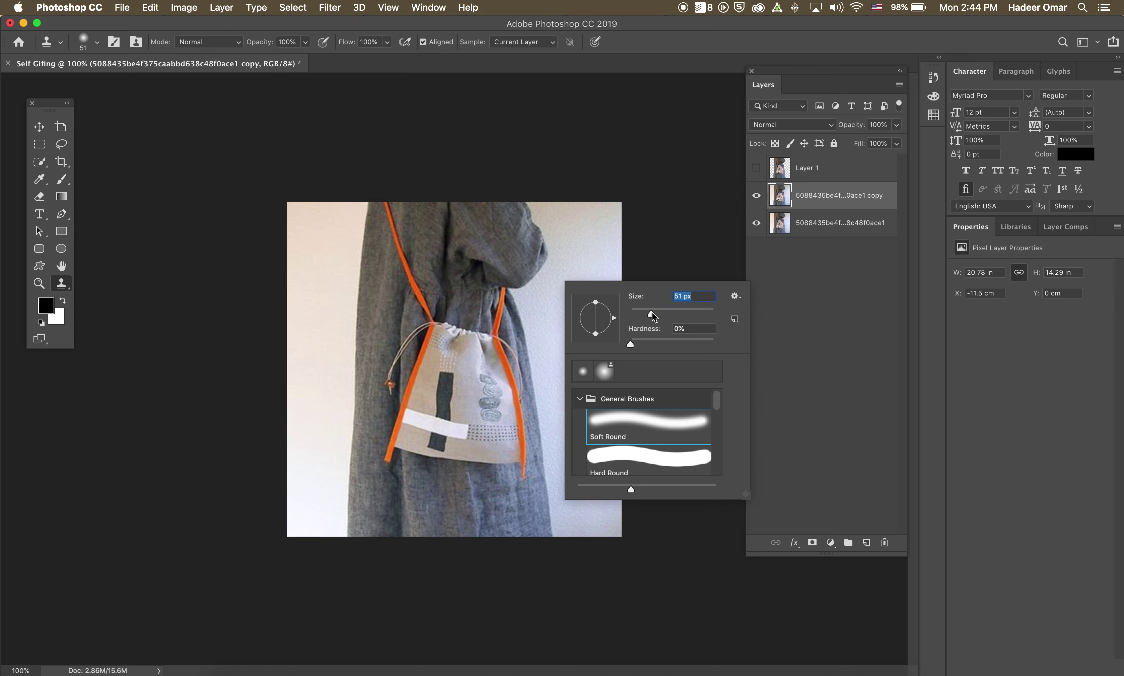
left_click_drag(686, 313, 658, 313)
left_click(684, 314)
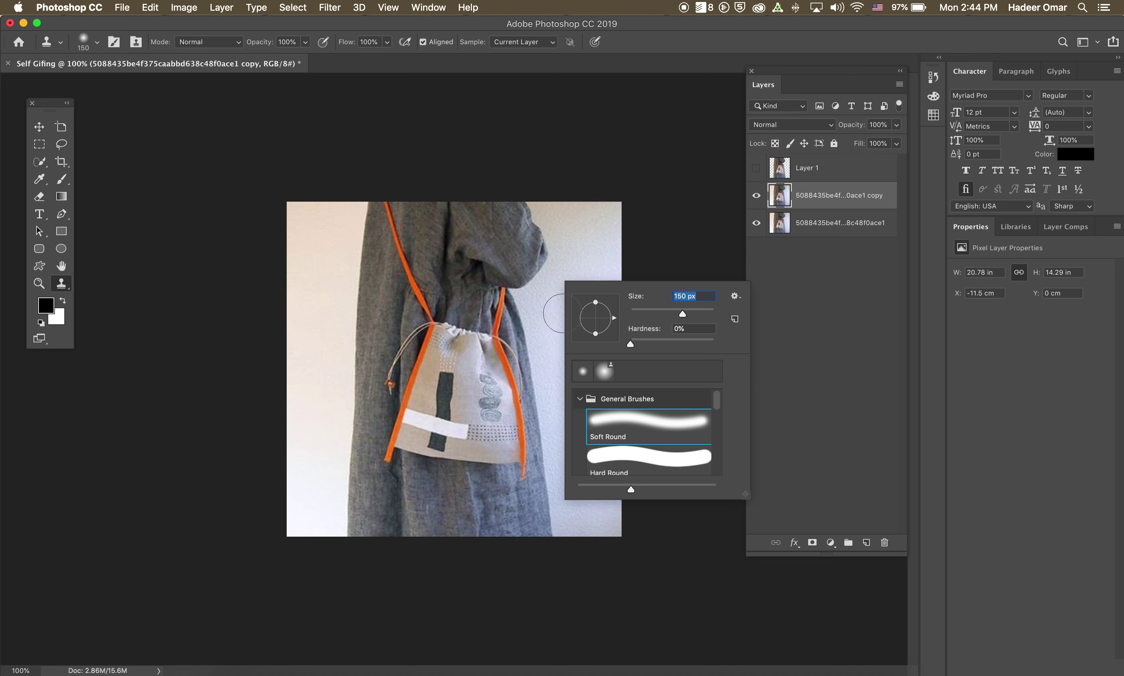
left_click_drag(687, 312, 689, 311)
left_click(600, 258)
left_click(601, 319)
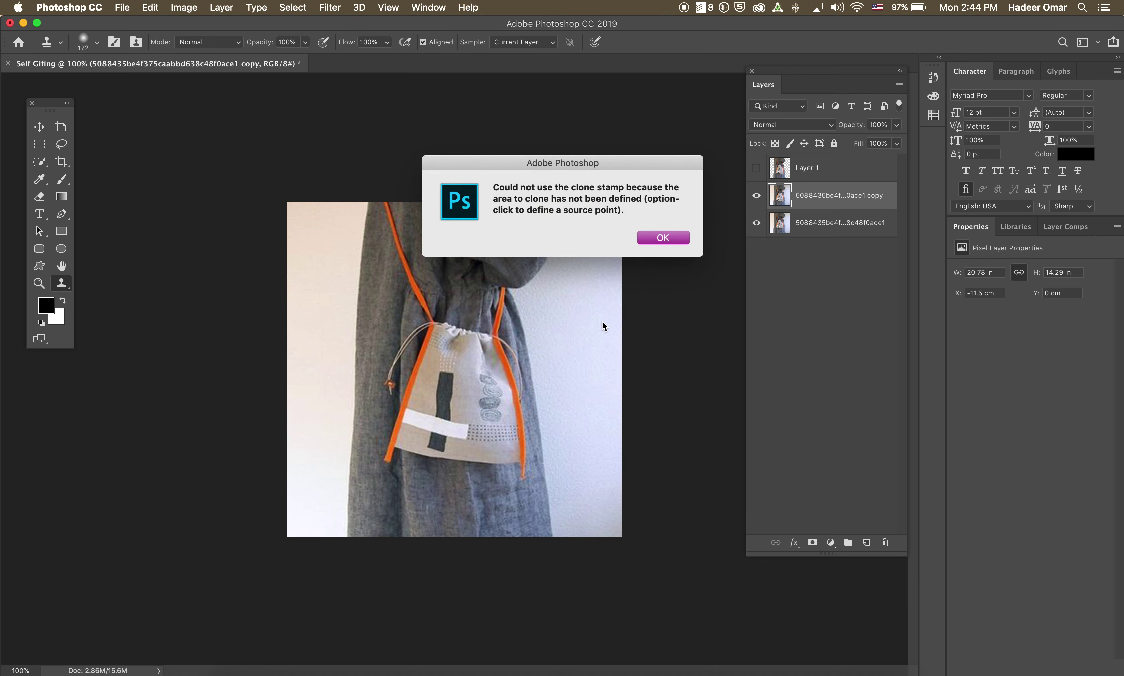
left_click(662, 236)
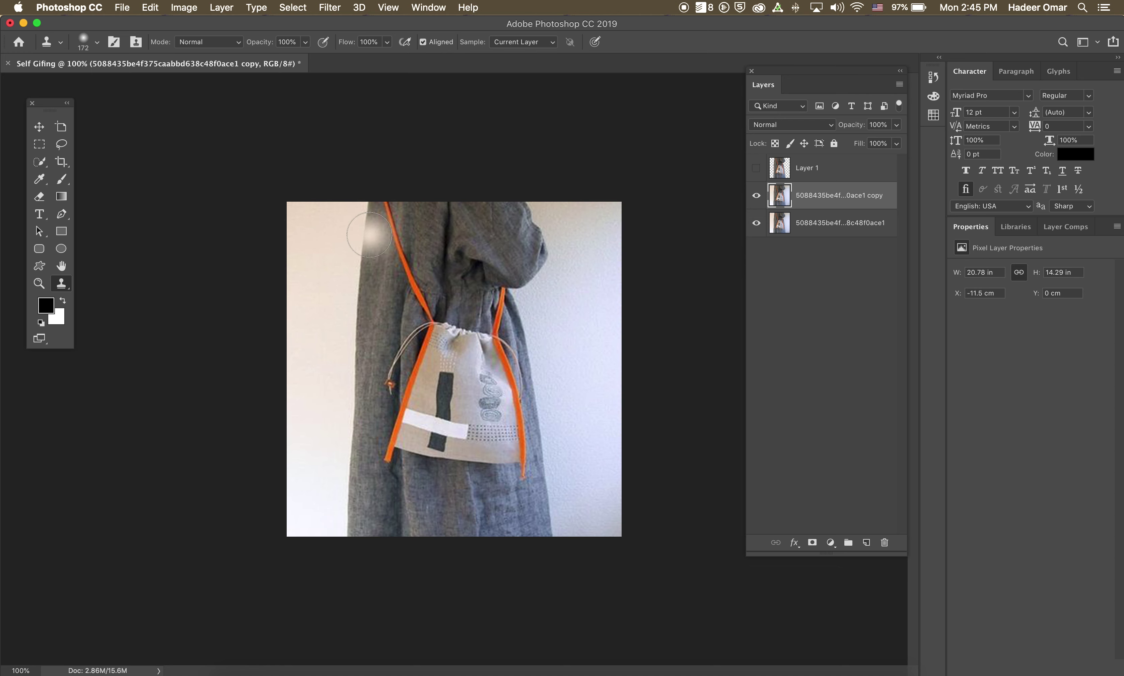
- Clone the plain cream wall over the coat's left side, sampling clean wall beside it
mouse_move(371, 234)
left_mouse_down()
mouse_move(364, 275)
mouse_move(367, 221)
mouse_move(386, 279)
mouse_move(391, 226)
mouse_move(386, 273)
mouse_move(375, 252)
mouse_move(357, 521)
mouse_move(349, 508)
mouse_move(340, 530)
mouse_move(355, 534)
mouse_move(357, 474)
mouse_move(340, 511)
mouse_move(342, 488)
left_mouse_up()
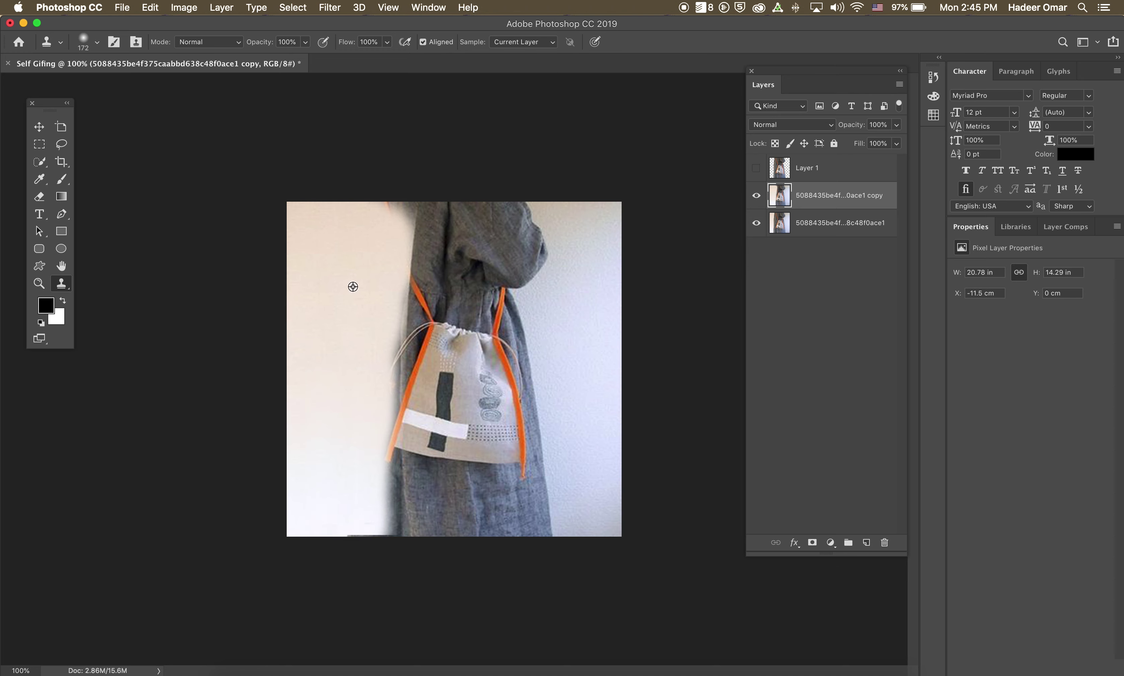
left_click(377, 229, "alt")
mouse_move(408, 210)
left_mouse_down()
mouse_move(384, 268)
mouse_move(388, 529)
left_mouse_up()
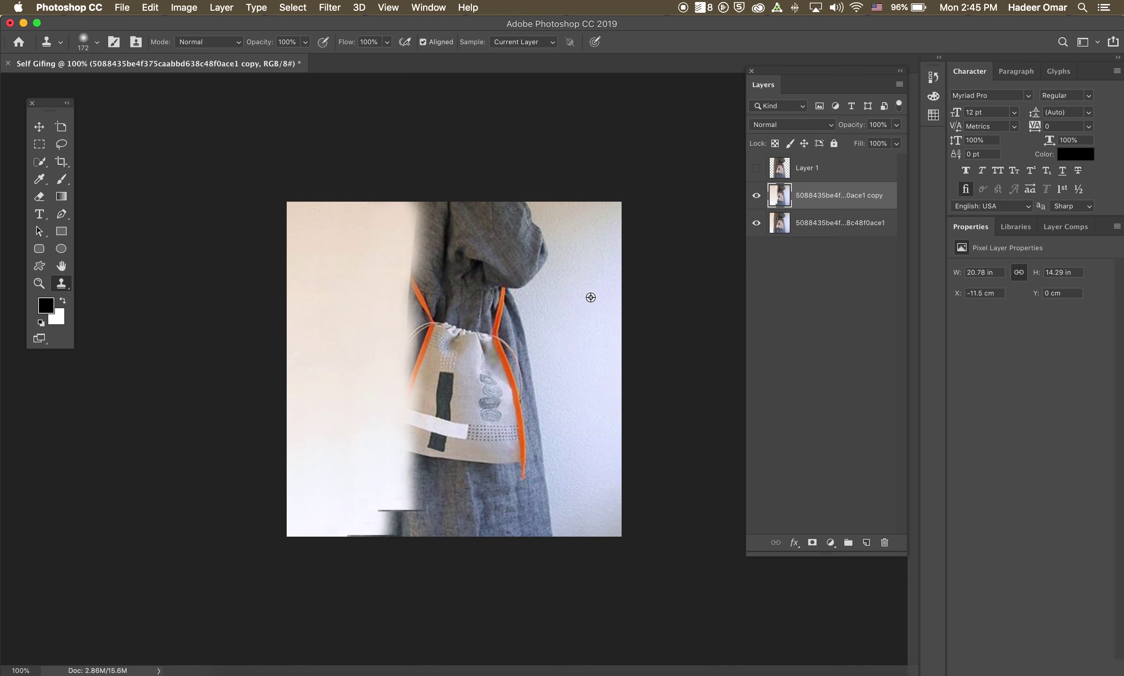
- Clone the bluish wall over the right side of the coat and bag, down to the hem
left_click(580, 284, "alt")
mouse_move(528, 272)
left_mouse_down()
mouse_move(527, 283)
mouse_move(527, 251)
mouse_move(515, 250)
mouse_move(527, 308)
mouse_move(499, 438)
mouse_move(527, 381)
mouse_move(527, 549)
left_mouse_up()
key("super+z")
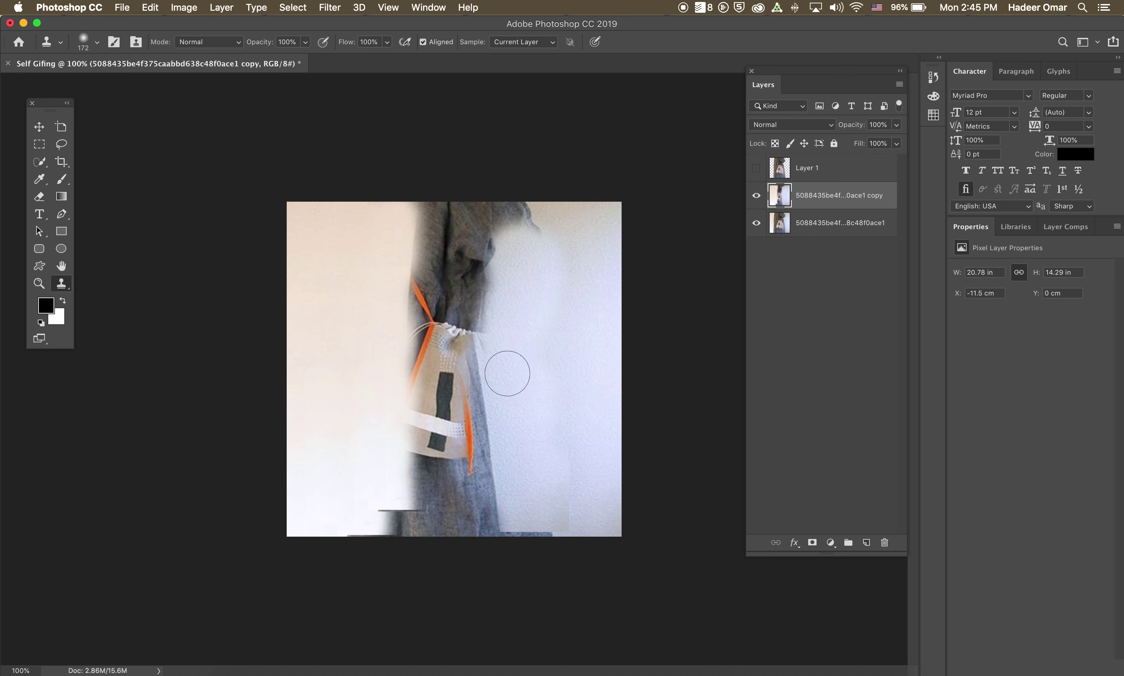
mouse_move(507, 373)
left_mouse_down()
mouse_move(483, 354)
mouse_move(467, 375)
mouse_move(517, 463)
mouse_move(477, 457)
mouse_move(483, 486)
mouse_move(502, 413)
mouse_move(483, 380)
mouse_move(490, 363)
mouse_move(459, 351)
left_mouse_up()
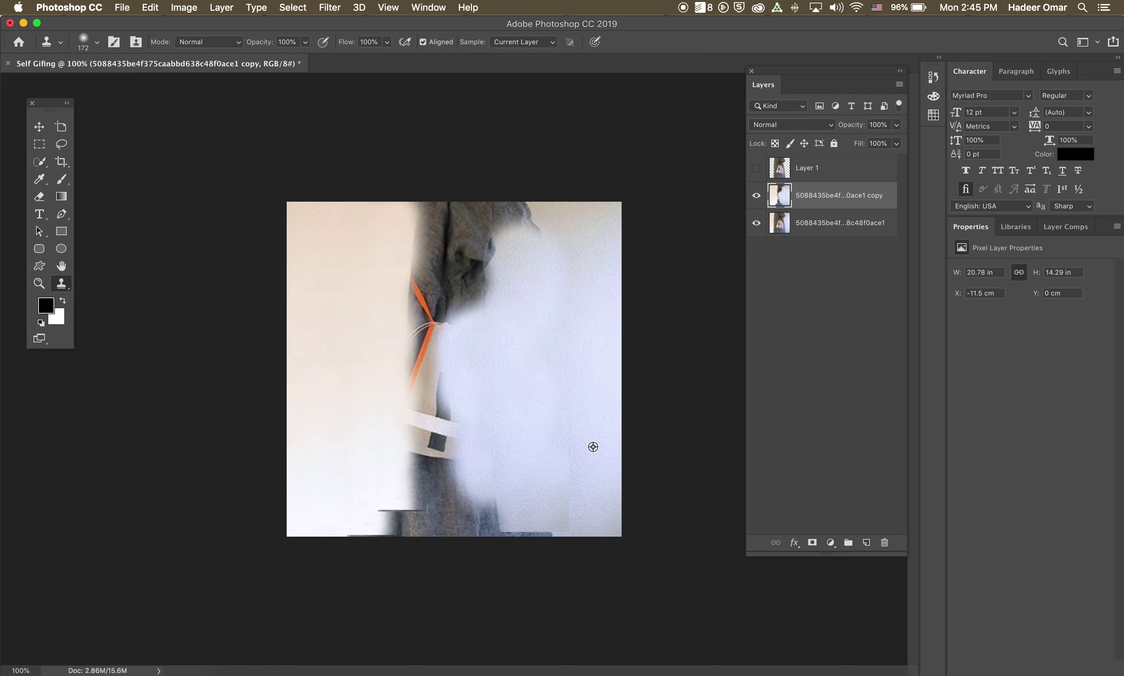
mouse_move(566, 446)
left_mouse_down()
mouse_move(565, 517)
mouse_move(524, 519)
mouse_move(552, 501)
left_mouse_up()
mouse_move(533, 519)
left_mouse_down()
mouse_move(500, 492)
mouse_move(497, 517)
left_mouse_up()
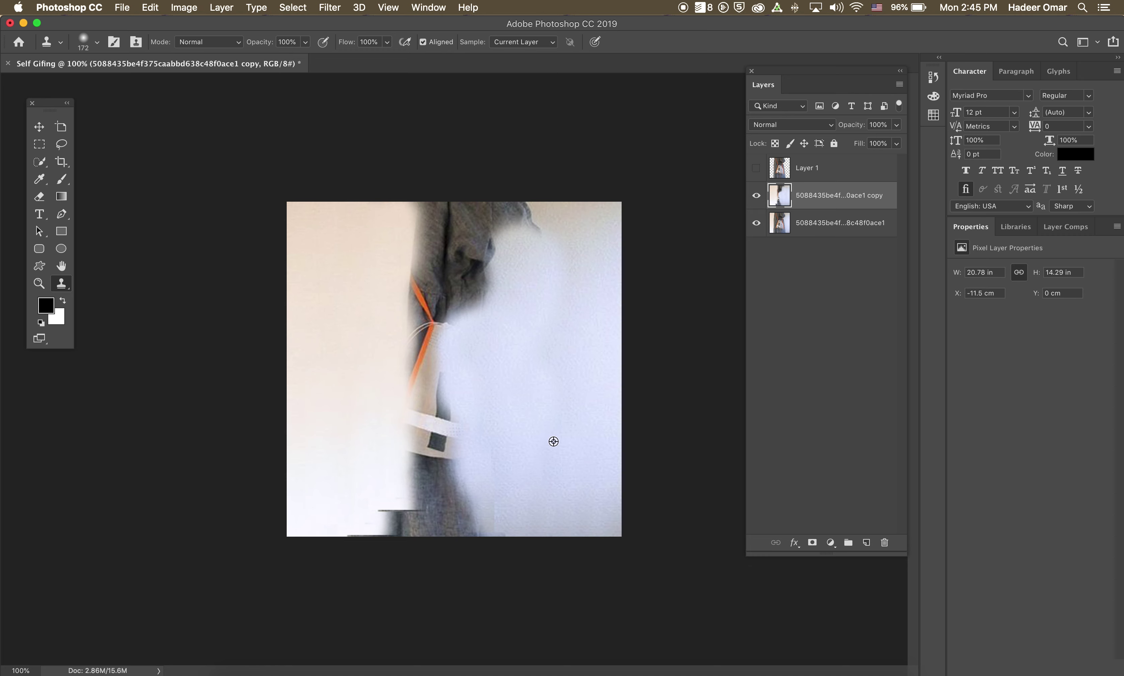
left_click_drag(492, 464, 493, 496)
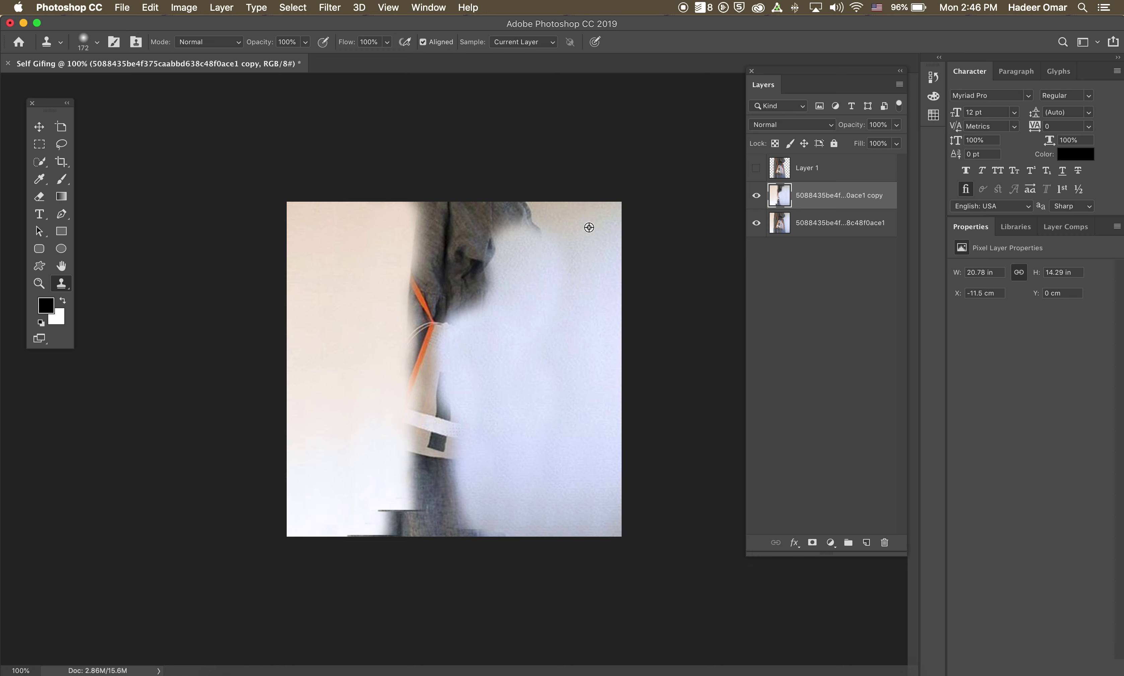
- Clone wall texture over the remaining sleeve, bag and coat pieces in the middle to complete the clean background
mouse_move(563, 222)
left_mouse_down()
mouse_move(533, 216)
mouse_move(512, 225)
mouse_move(523, 251)
mouse_move(506, 267)
mouse_move(527, 271)
mouse_move(492, 215)
mouse_move(481, 311)
mouse_move(472, 299)
mouse_move(425, 295)
mouse_move(458, 348)
mouse_move(407, 340)
mouse_move(419, 215)
left_mouse_up()
left_click(372, 348, "alt")
mouse_move(410, 257)
left_mouse_down()
mouse_move(438, 206)
mouse_move(425, 265)
mouse_move(392, 227)
mouse_move(436, 224)
left_mouse_up()
left_click(367, 229, "alt")
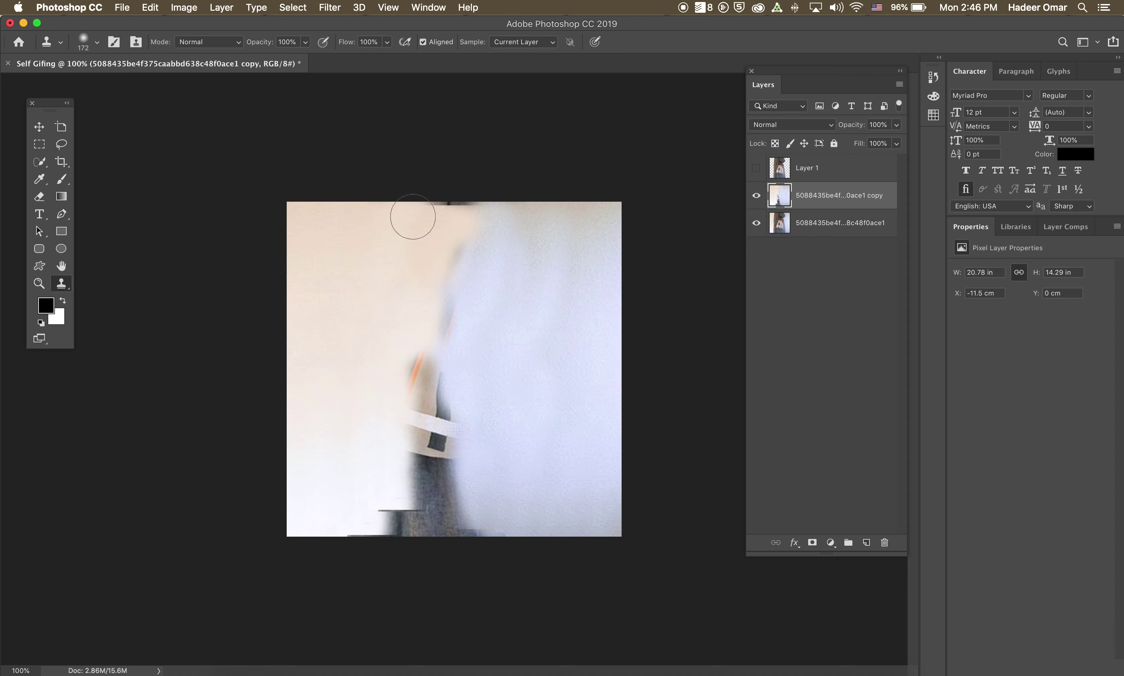
left_click(374, 206, "alt")
mouse_move(428, 205)
left_mouse_down()
mouse_move(472, 203)
mouse_move(440, 226)
mouse_move(415, 472)
mouse_move(406, 435)
mouse_move(395, 530)
mouse_move(367, 509)
left_mouse_up()
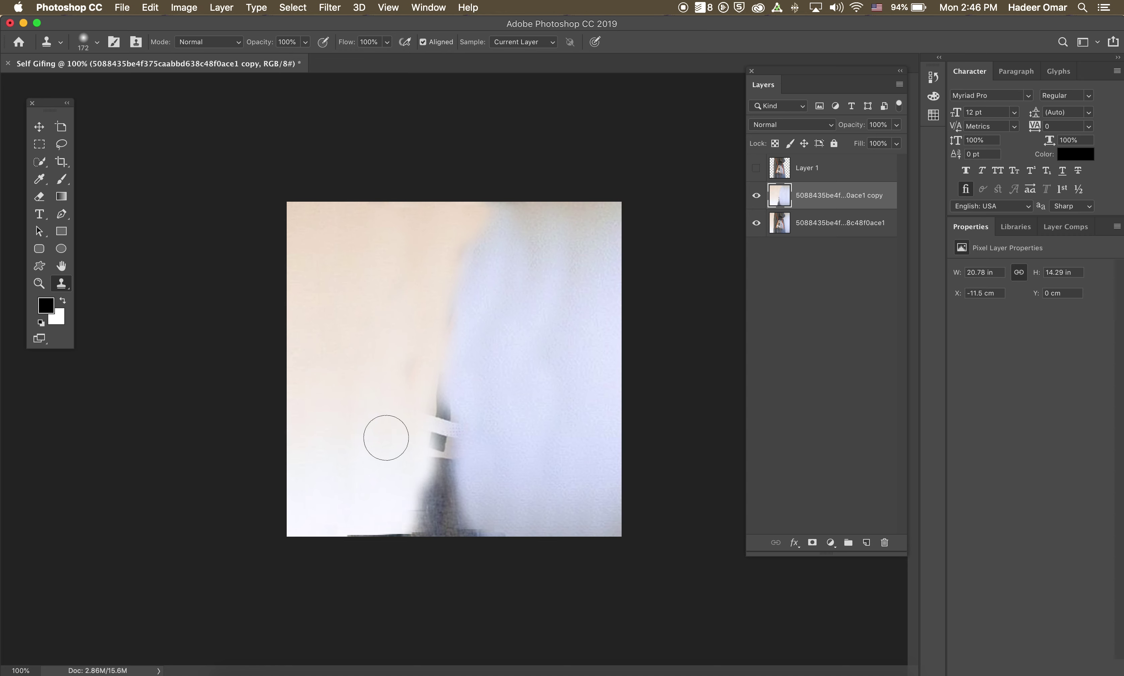
mouse_move(386, 437)
left_mouse_down()
mouse_move(379, 512)
mouse_move(337, 526)
mouse_move(411, 532)
mouse_move(421, 331)
mouse_move(442, 551)
mouse_move(431, 441)
mouse_move(446, 241)
mouse_move(457, 288)
mouse_move(451, 530)
mouse_move(477, 520)
left_mouse_up()
key("v")
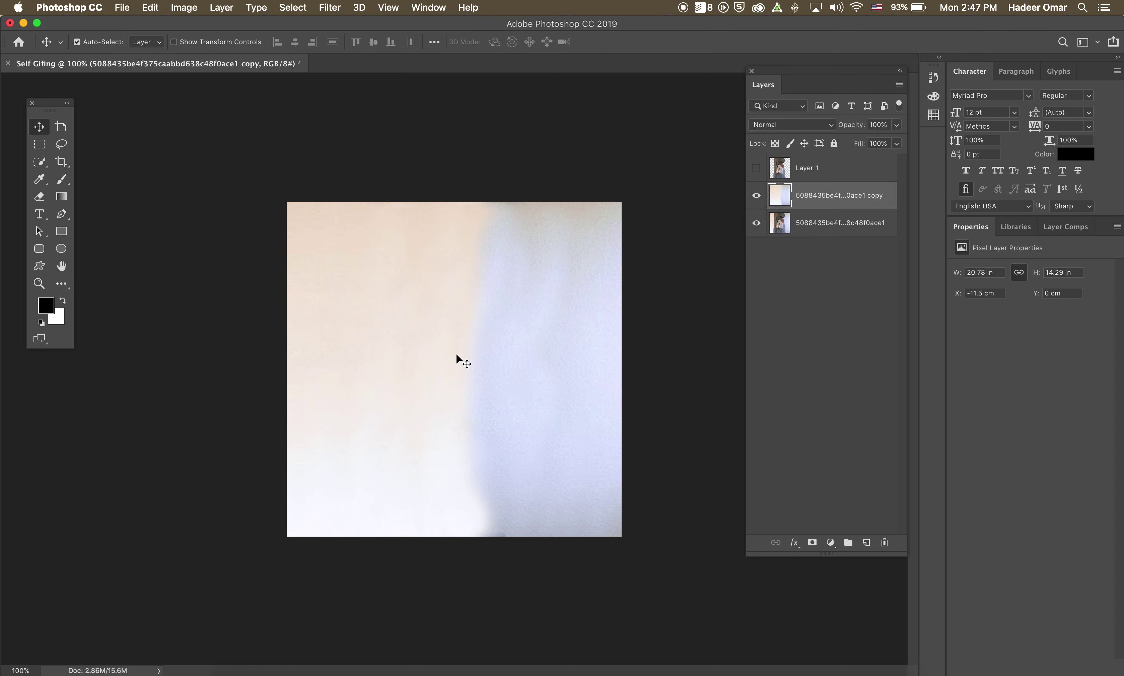
- Show the coat and bag cutout layer and scale it up slightly to about 8.76 x 14.22 in
left_click(756, 168)
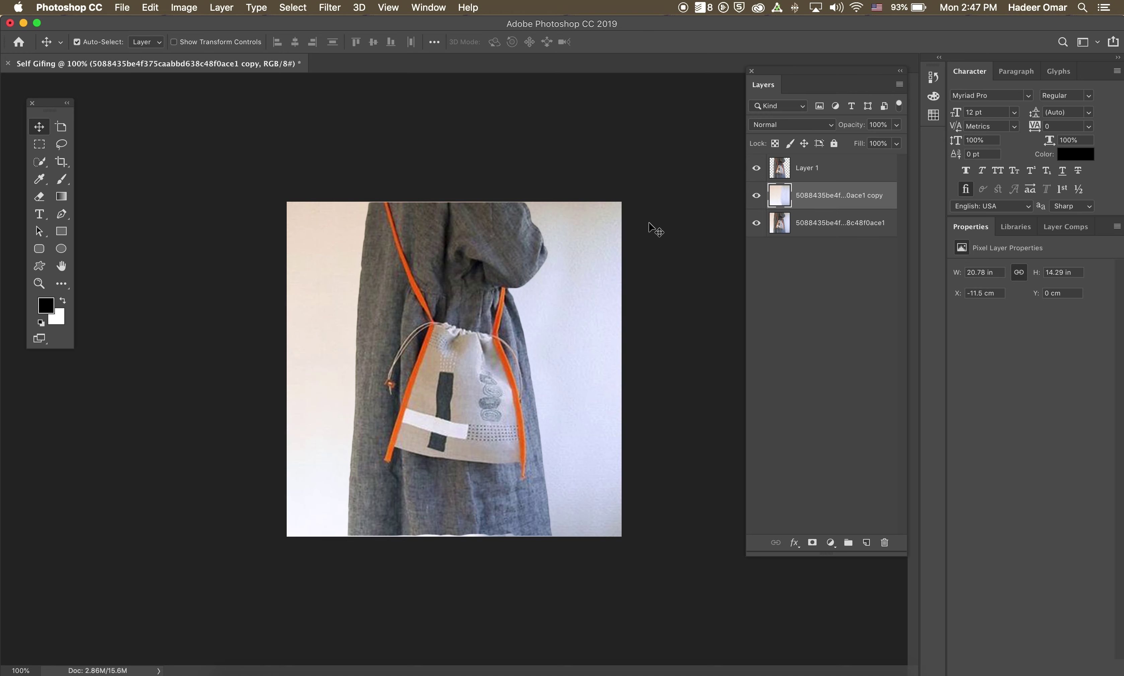
left_click(820, 179)
key("super+t")
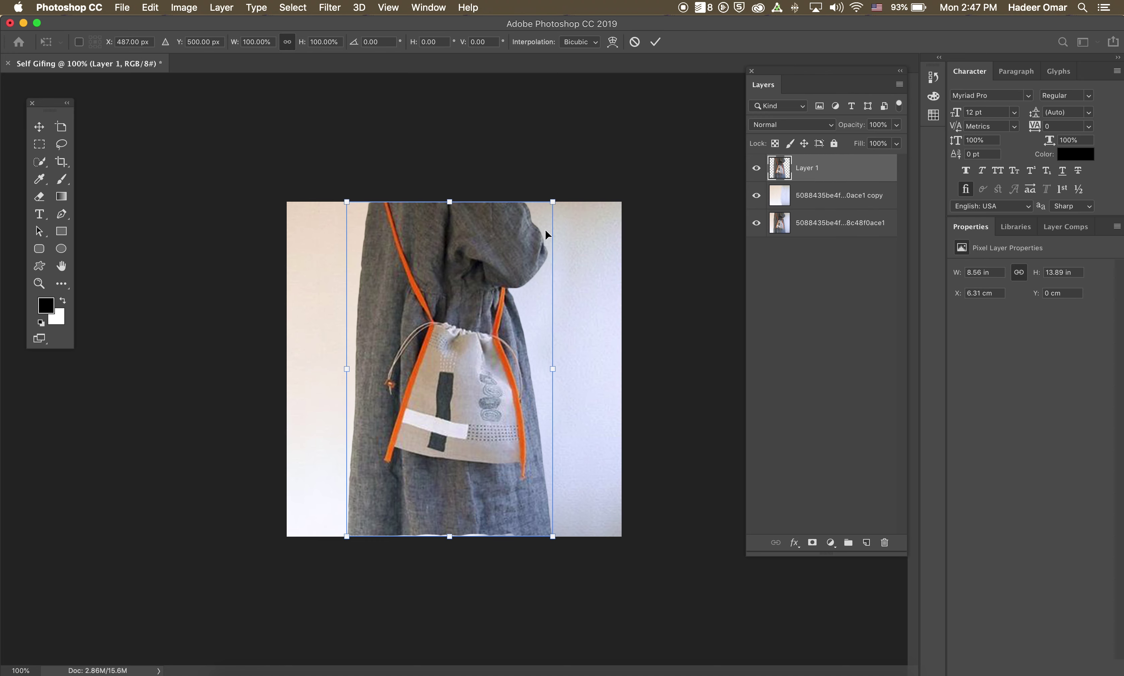
left_click_drag(553, 203, 555, 197)
left_click_drag(493, 230, 498, 243)
key("Return")
- Enlarge the coat and bag cutout to about 10.18 x 16.52 in and reposition it over the cloned wall
left_click_drag(482, 292, 317, 388)
key("ctrl+t")
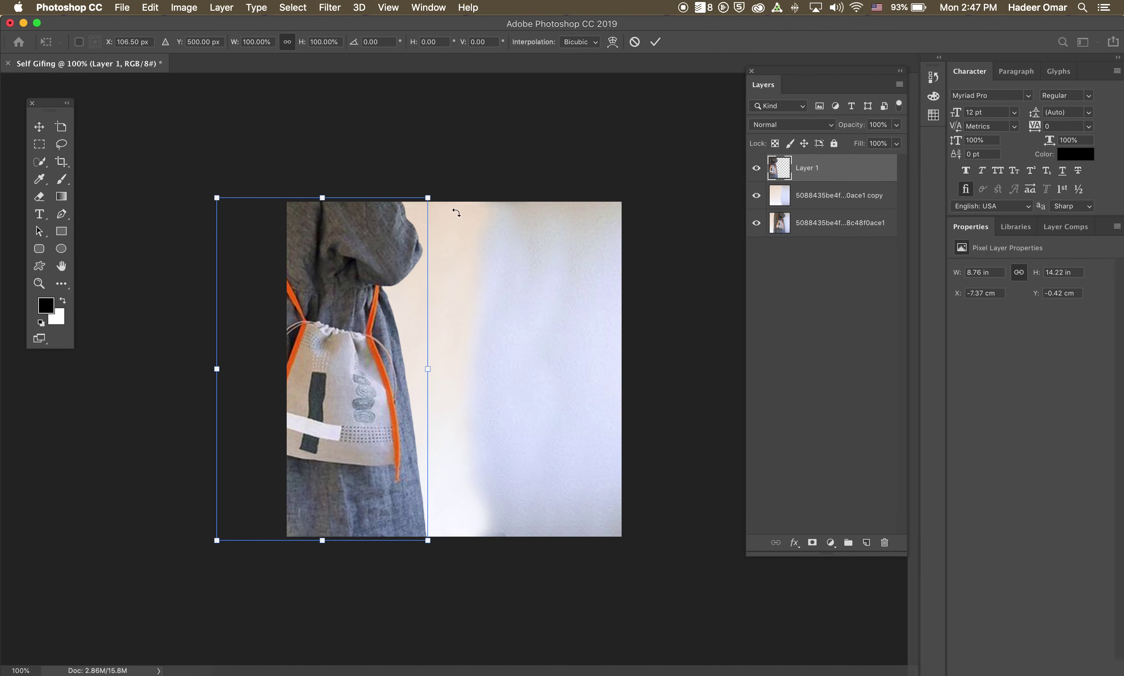
left_click_drag(425, 197, 459, 142)
left_click_drag(374, 232, 372, 261)
key("Return")
left_click_drag(365, 315, 429, 335)
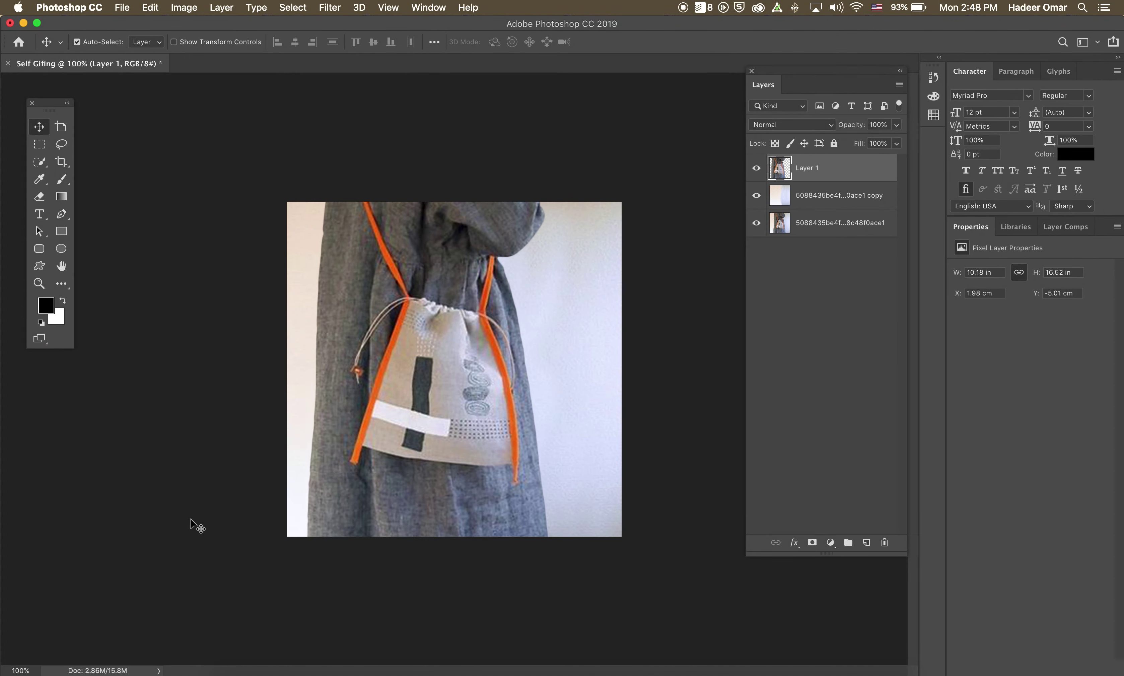
- Open the Timeline, create a video timeline and convert it to a frame animation
left_click(431, 7)
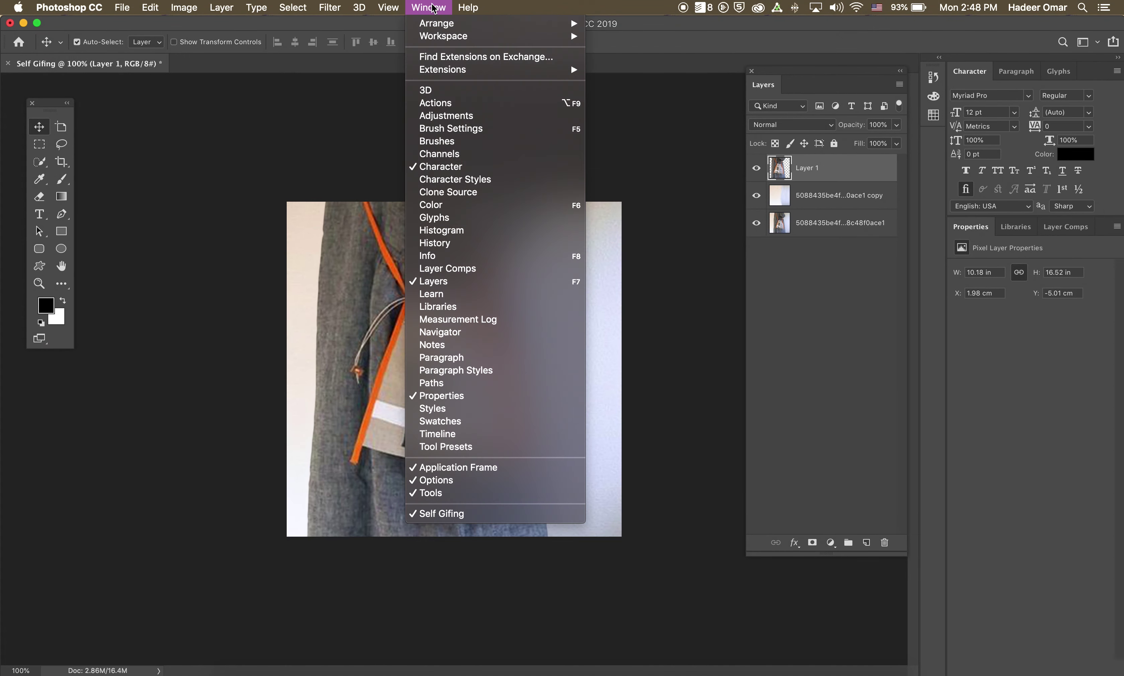
left_click(447, 439)
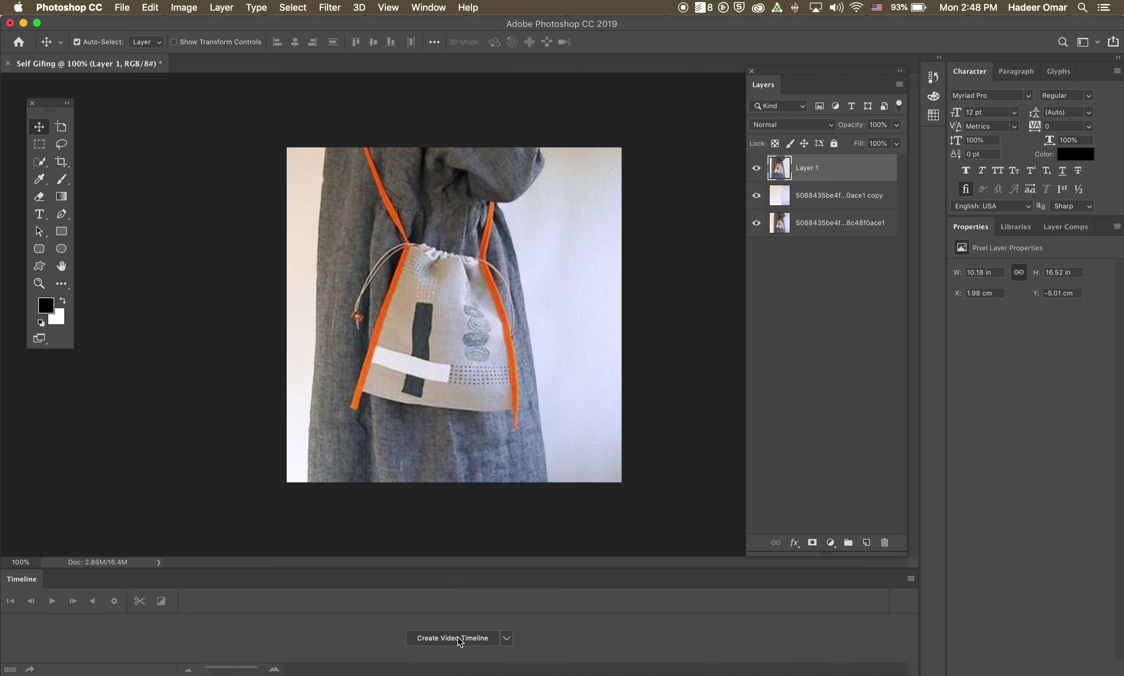
left_click(454, 638)
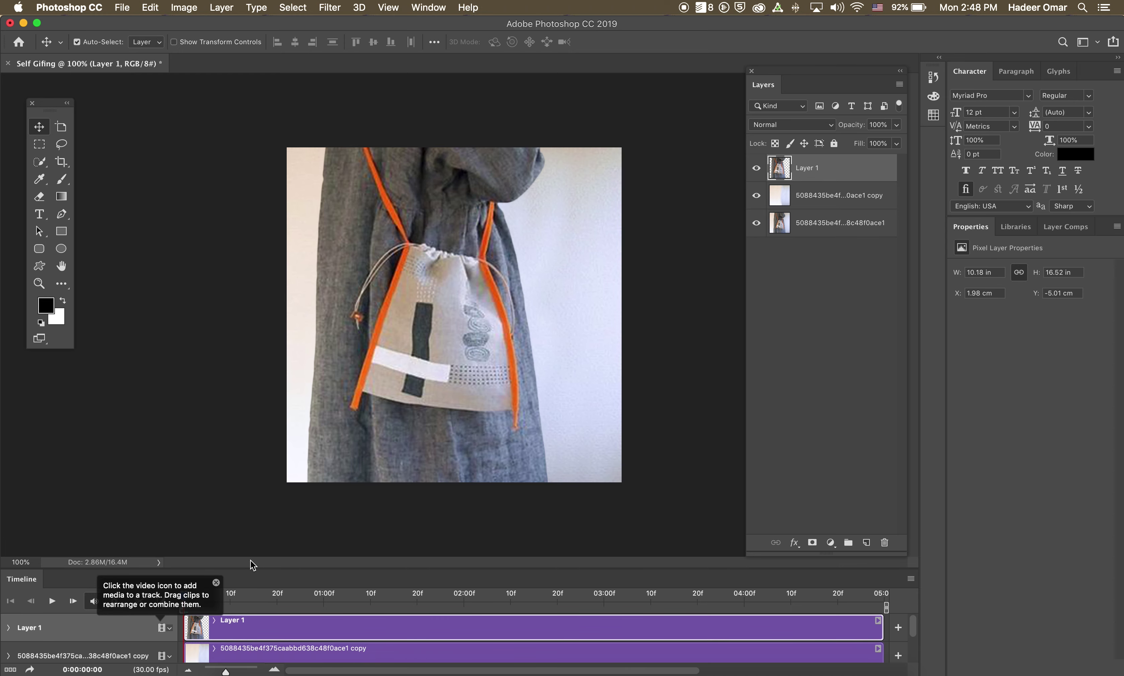
left_click_drag(253, 569, 254, 546)
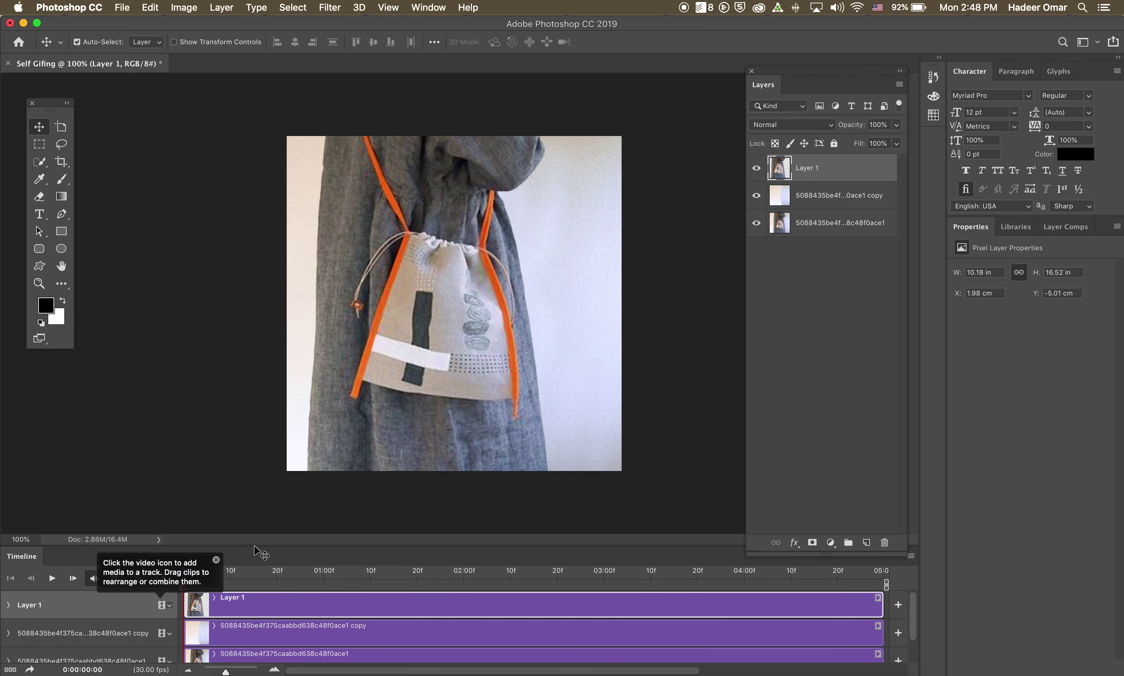
left_click(11, 669)
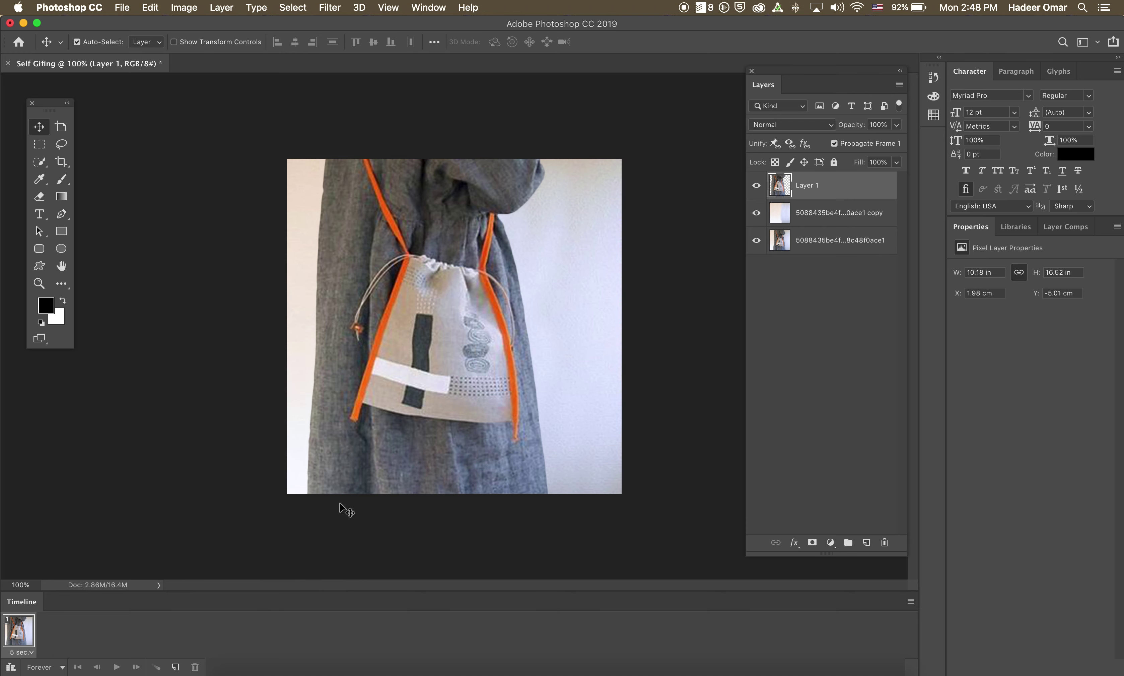
- Examine the layer stack by hiding and reshowing the cutout and the cloned wall layer
left_click(757, 187)
left_click(756, 213)
left_click(756, 186)
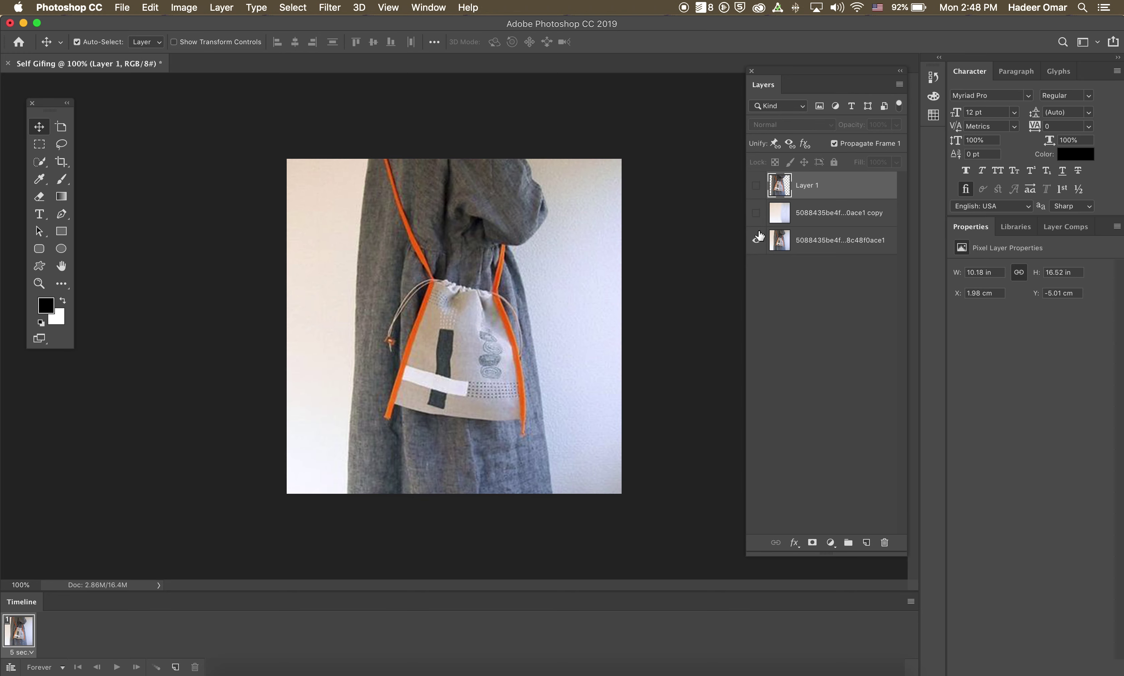
left_click(757, 213)
left_click(756, 187)
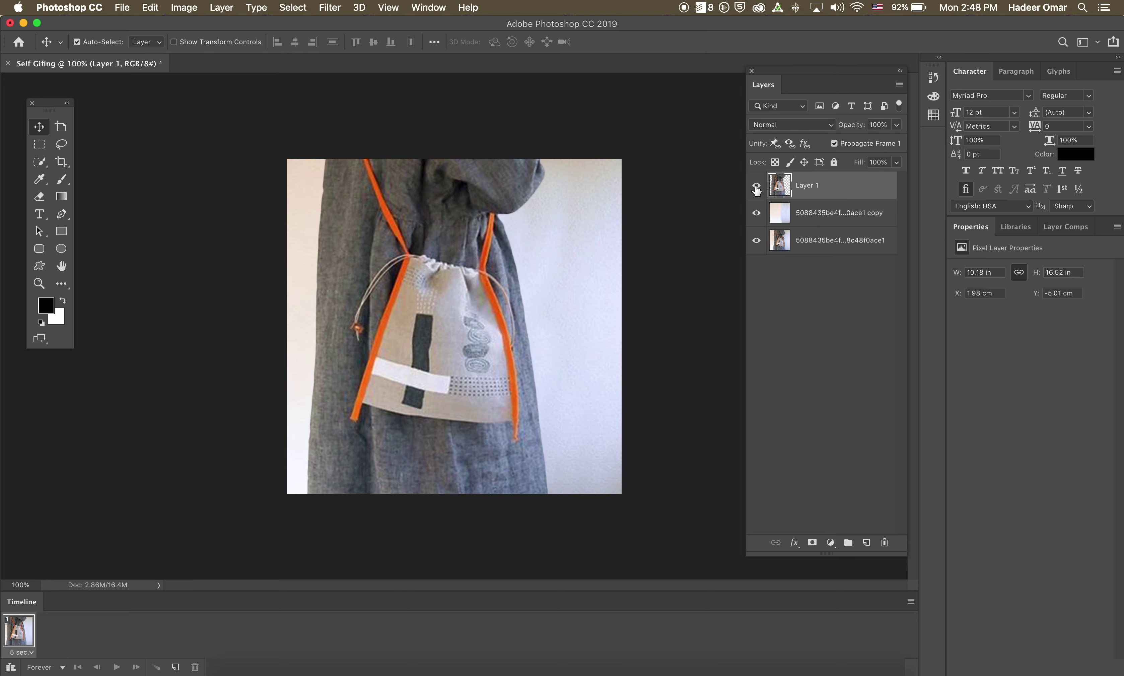
- Hide both photo layers, shift the cutout slightly right to center it, and take a screenshot of the canvas
left_click(756, 213)
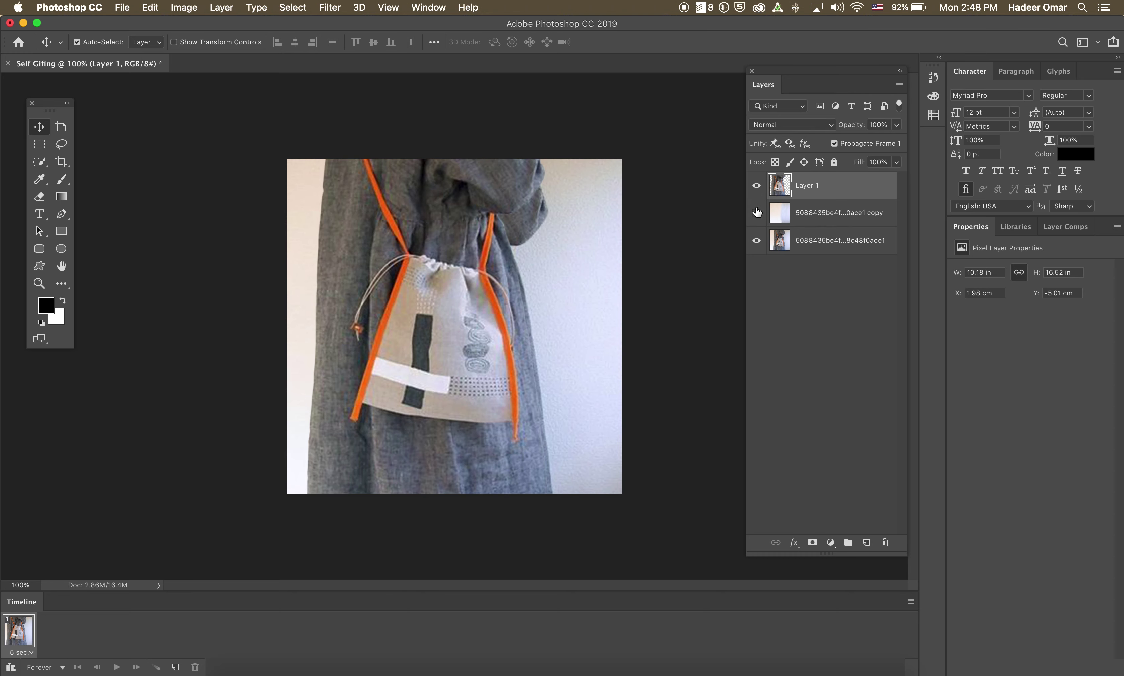
left_click(757, 240)
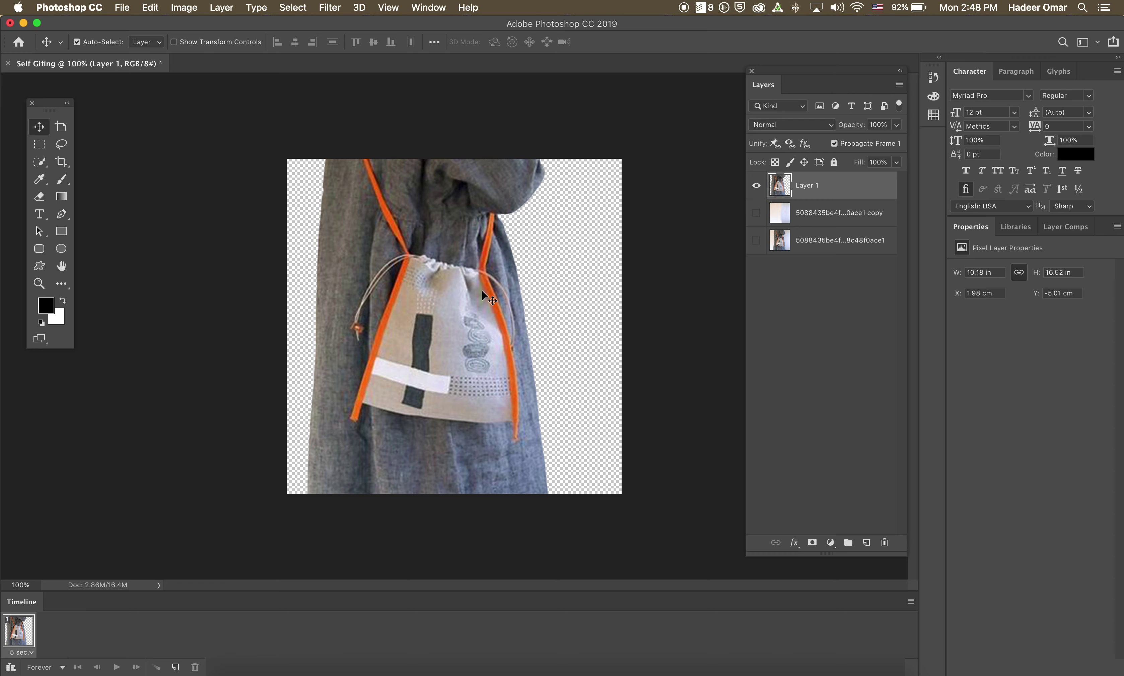
left_click_drag(405, 299, 424, 299)
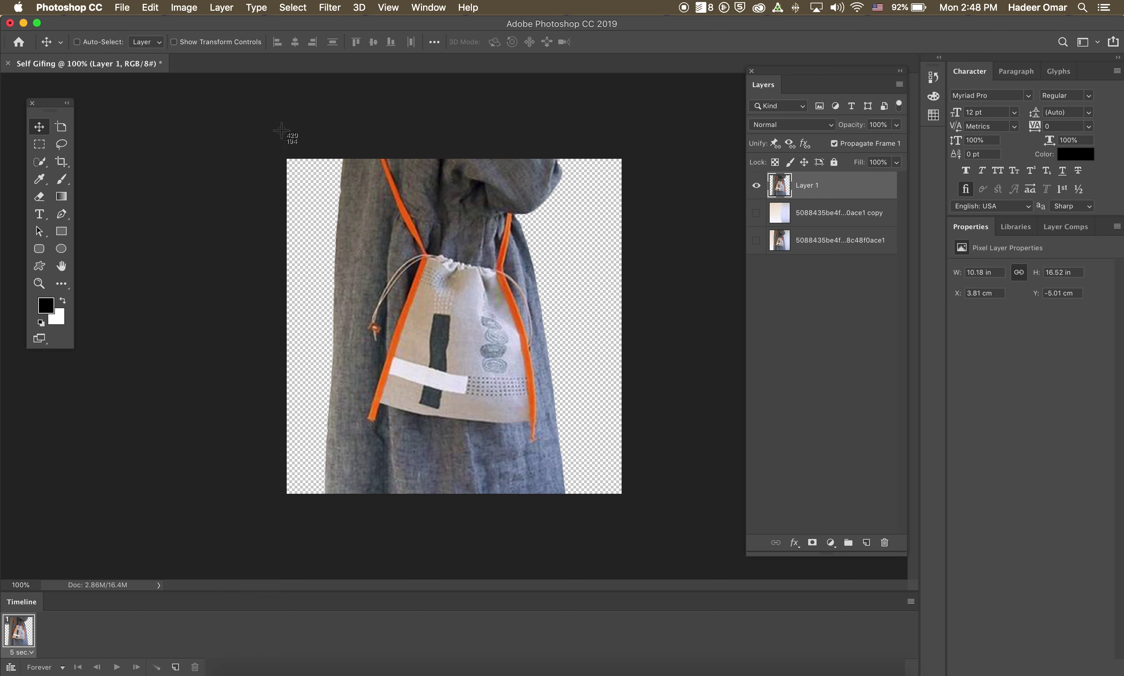
left_click_drag(267, 135, 653, 520)
- Show only the cloned wall background layer and take a screenshot of the canvas
left_click(757, 185)
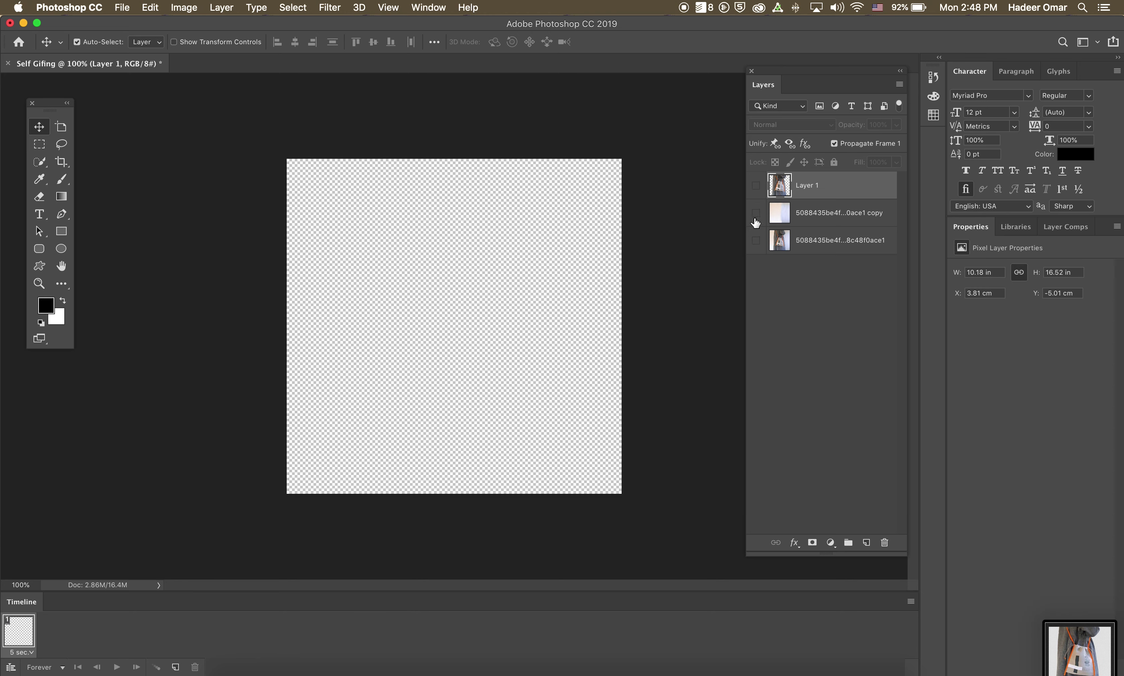
left_click(756, 213)
left_click(833, 219)
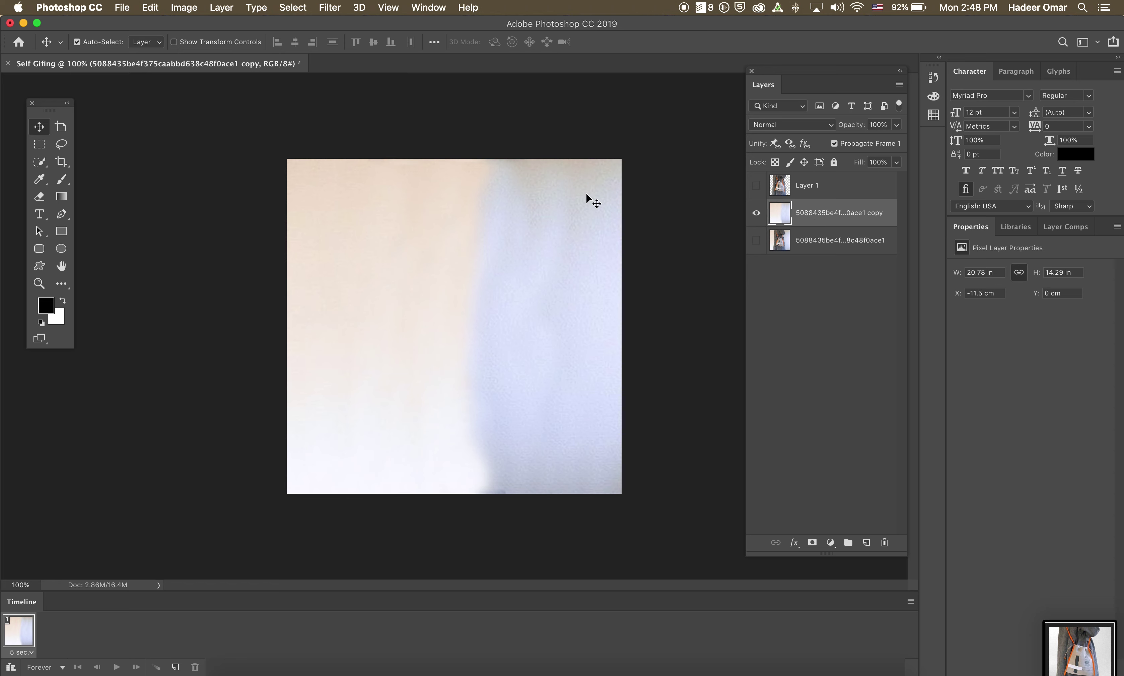
key("super+shift+4")
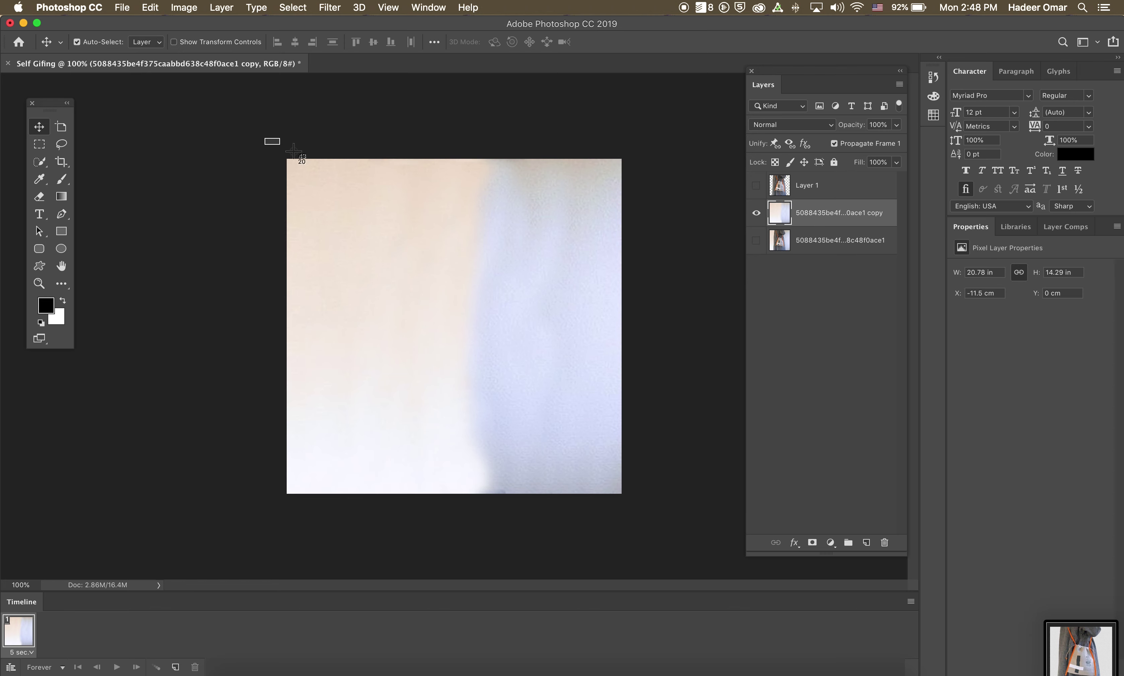
left_click_drag(265, 139, 643, 513)
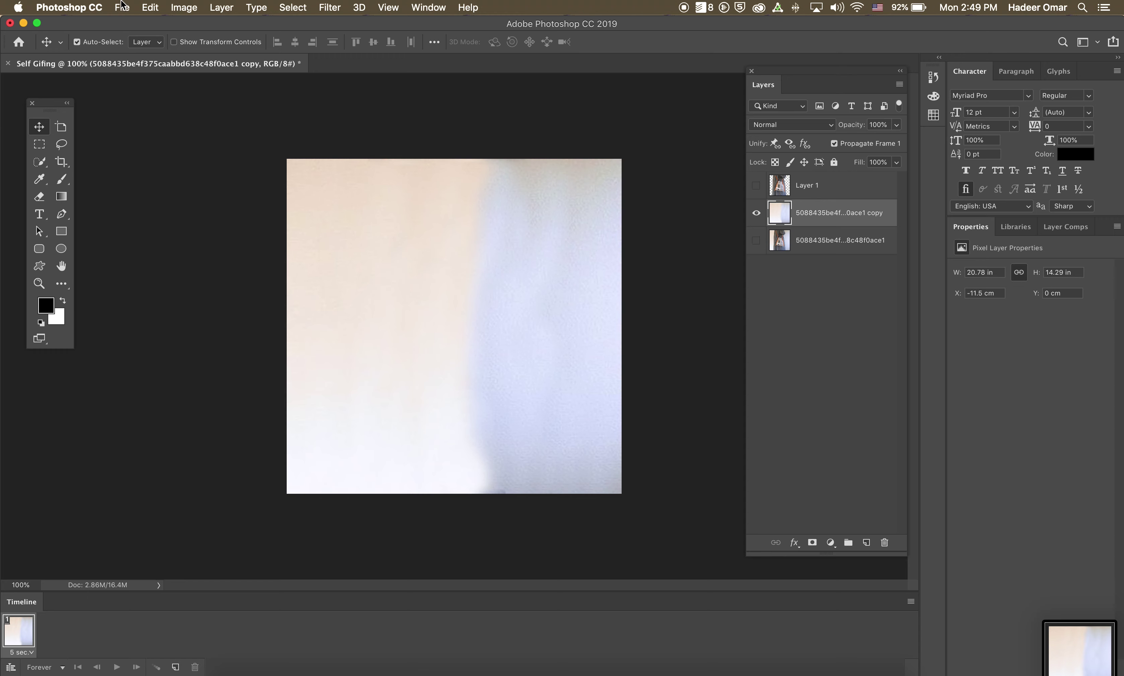
left_click(123, 6)
left_click(132, 27)
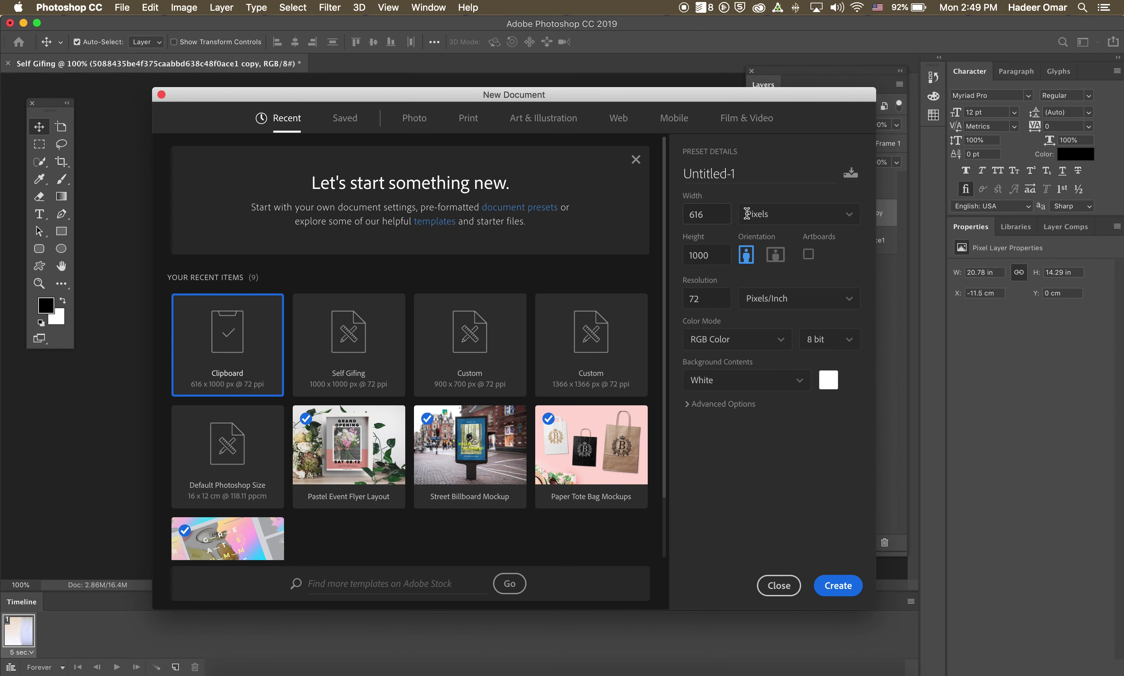
left_click(779, 586)
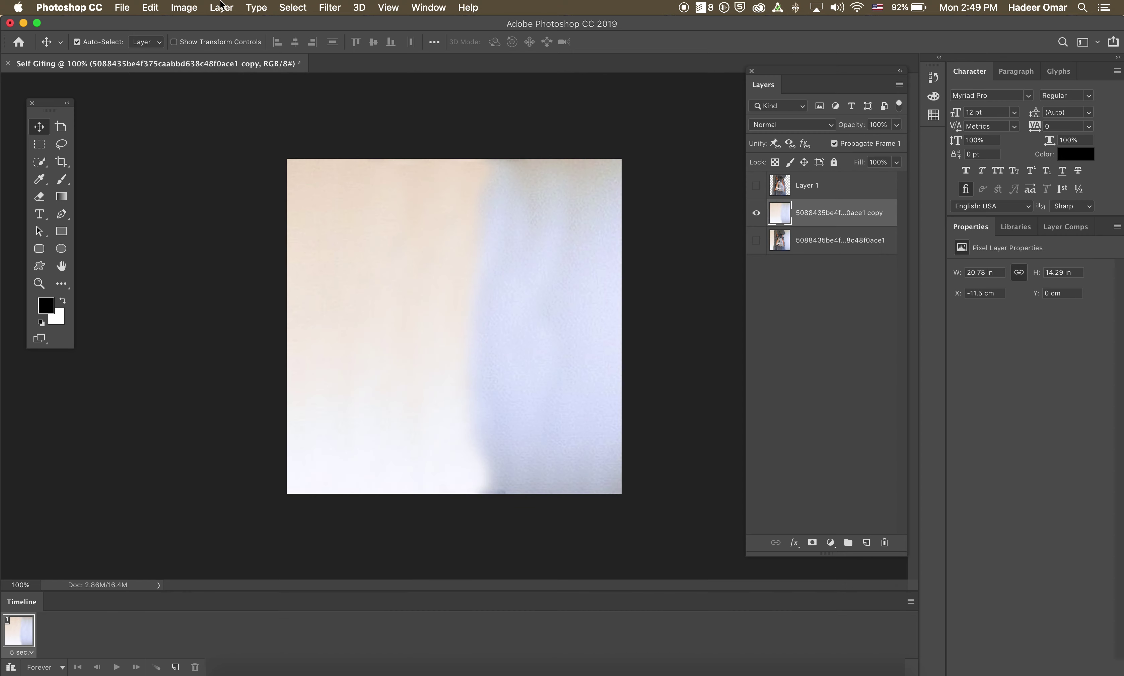
- Start saving the document in Photoshop format under the file name Username_tsf19_Ch1_exp_1.psd
left_click(124, 6)
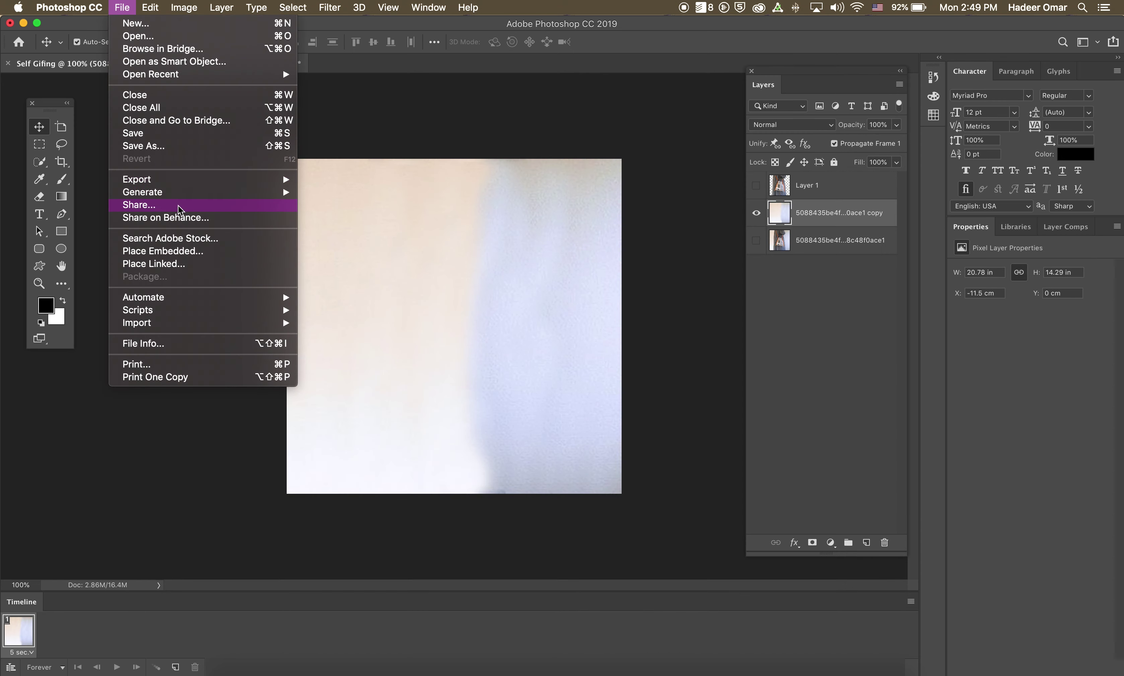
left_click(190, 147)
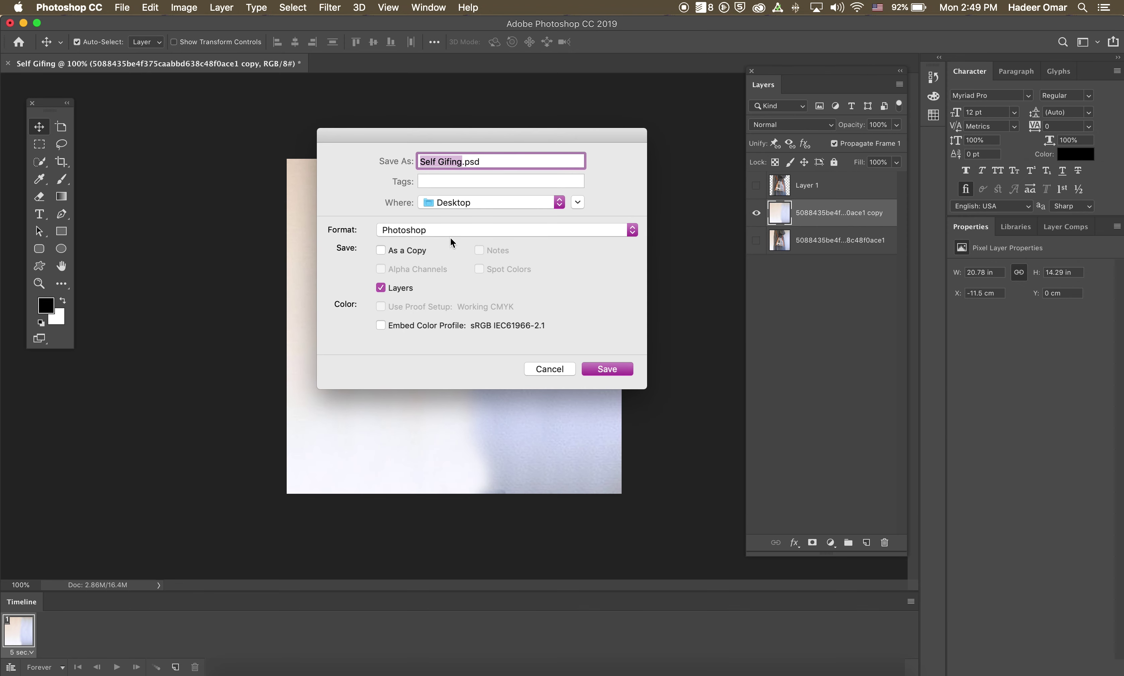
left_click(450, 230)
left_click(450, 230)
type("Username")
type("_tsf")
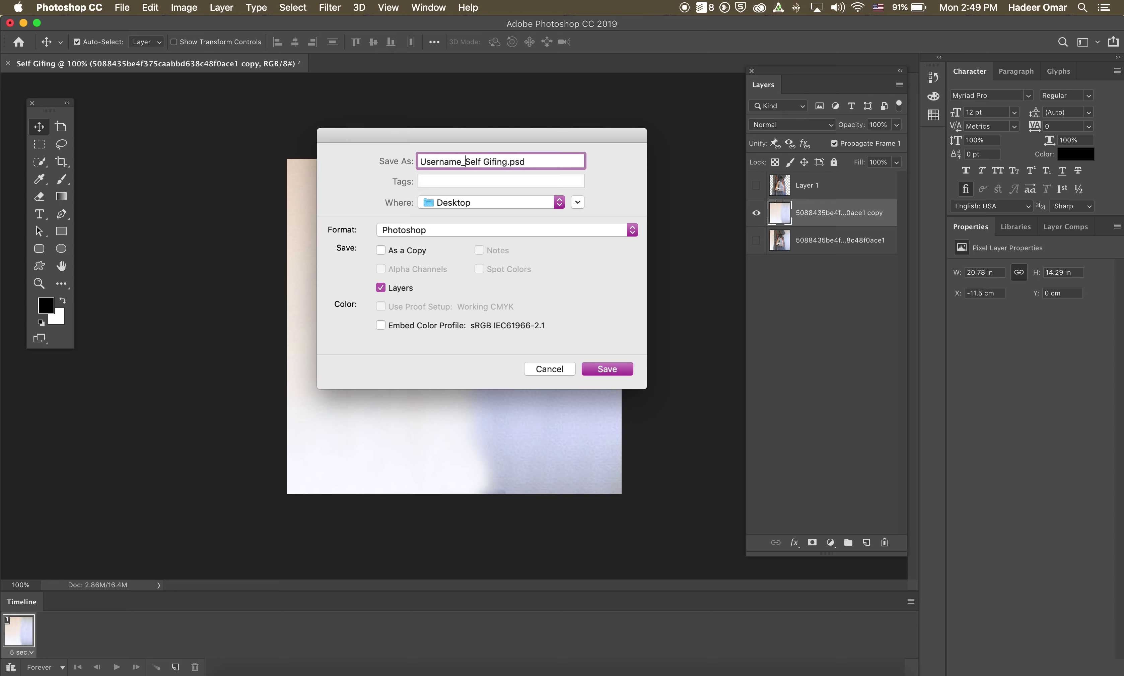
type("19_")
left_click_drag(530, 163, 492, 163)
type("Ch1_trial_1")
left_click_drag(523, 159, 508, 160)
type("expe")
key("BackSpace")
- Choose the Time Studio F'19 folder on the Desktop as the save location, then cancel the save
left_click(578, 201)
scroll(382, 265, "down", 8)
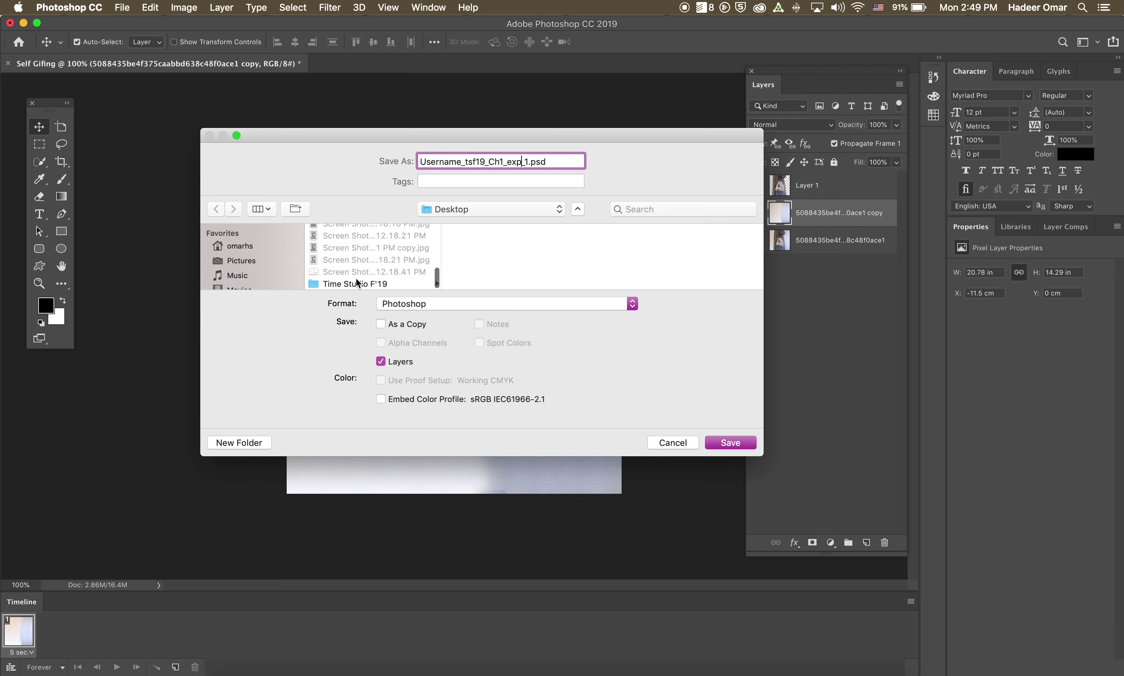
left_click(370, 281)
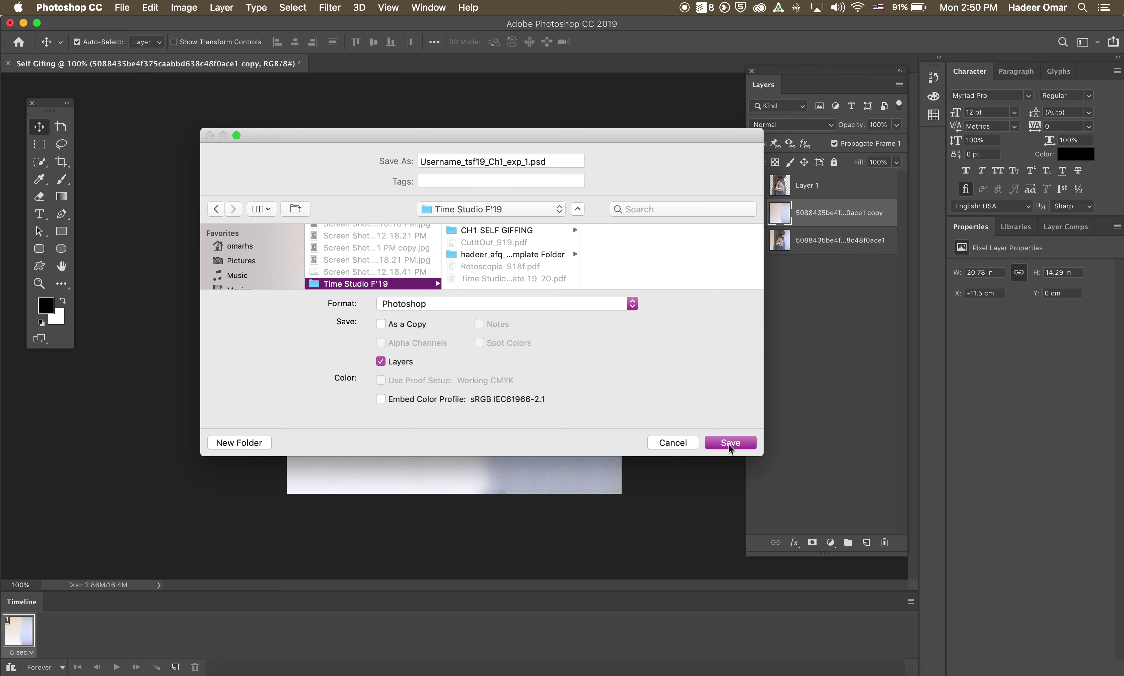
left_click(680, 441)
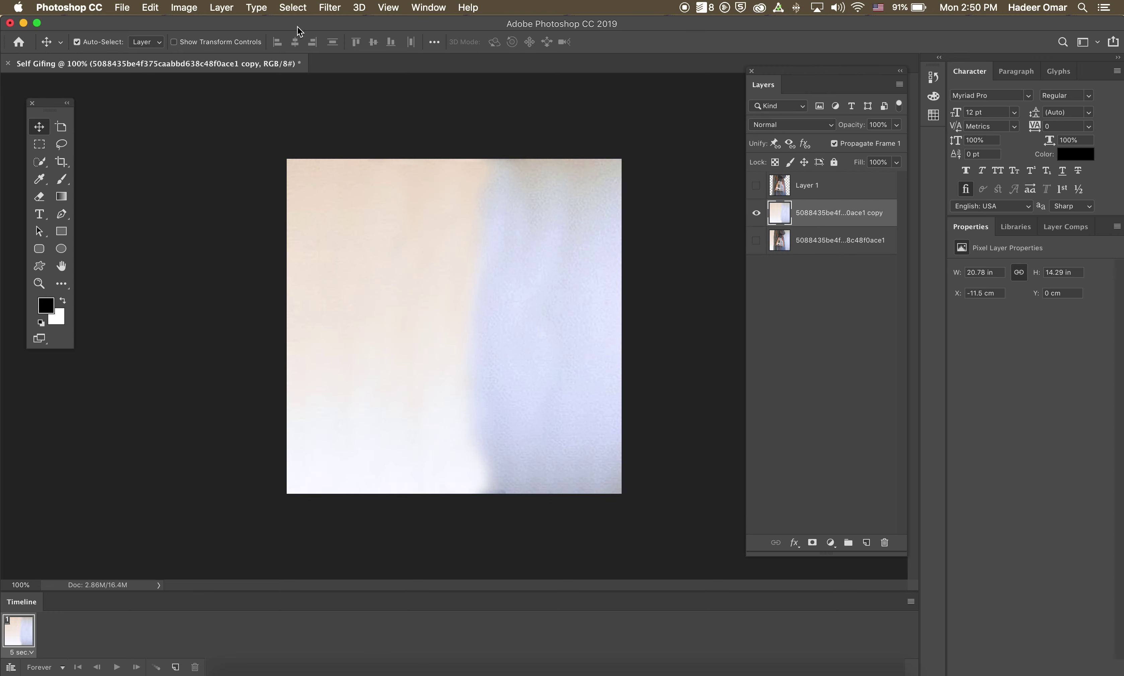